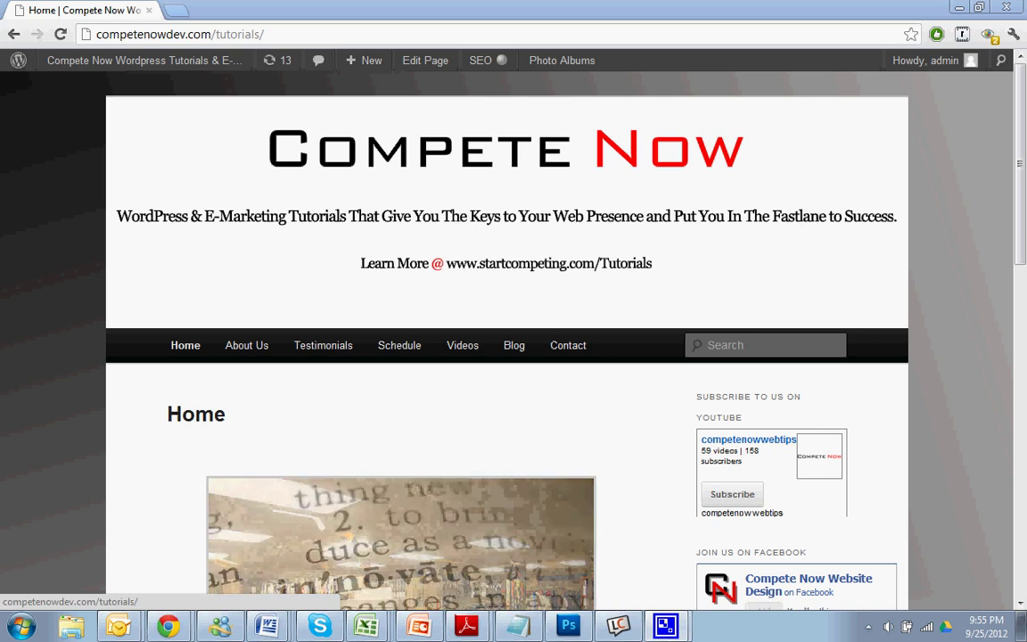
- Open the admin Dashboard from the admin bar's site-name menu
{"action": "mouse_move", "coordinate": [217, 62]}
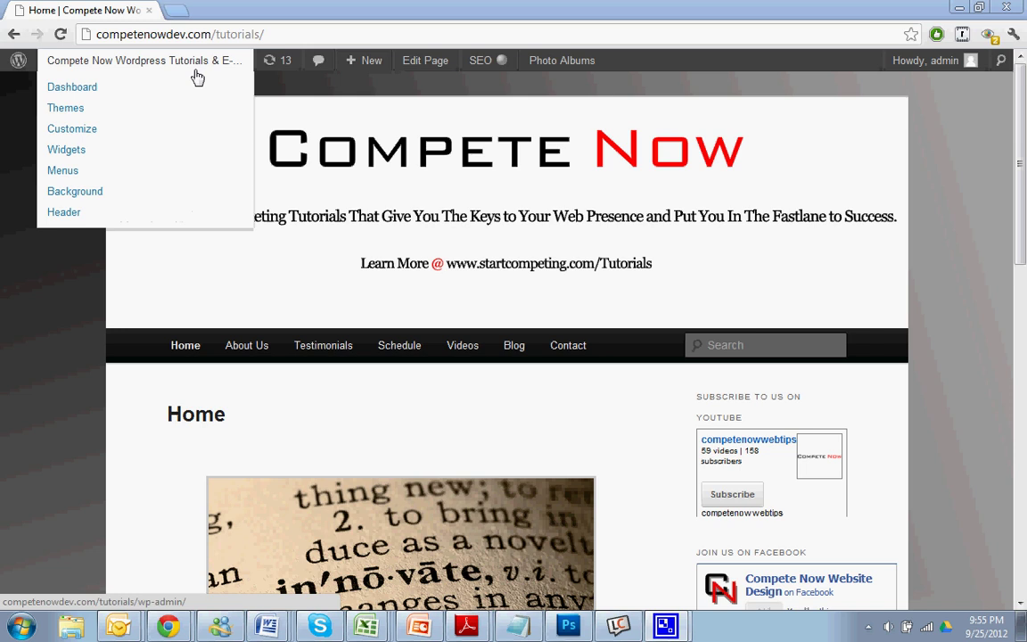
{"action": "left_click", "coordinate": [112, 89]}
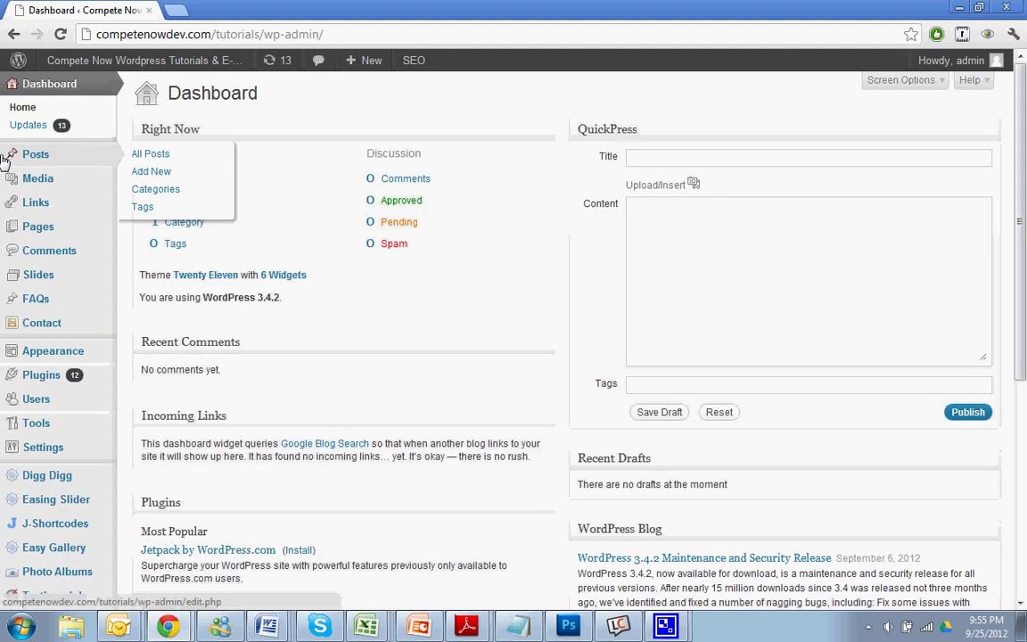
{"action": "mouse_move", "coordinate": [19, 281]}
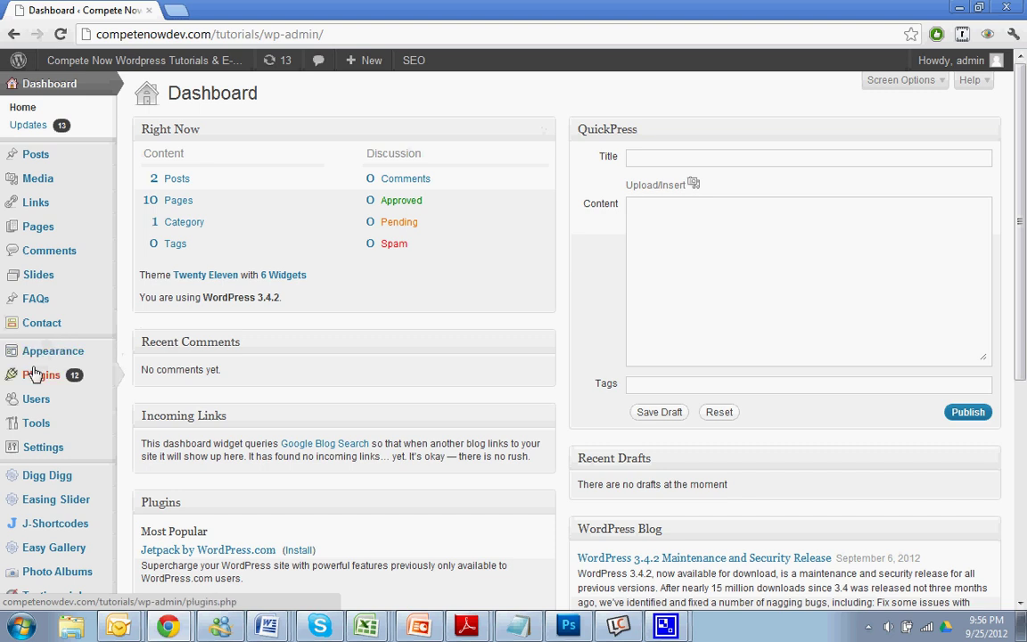
{"action": "mouse_move", "coordinate": [33, 375]}
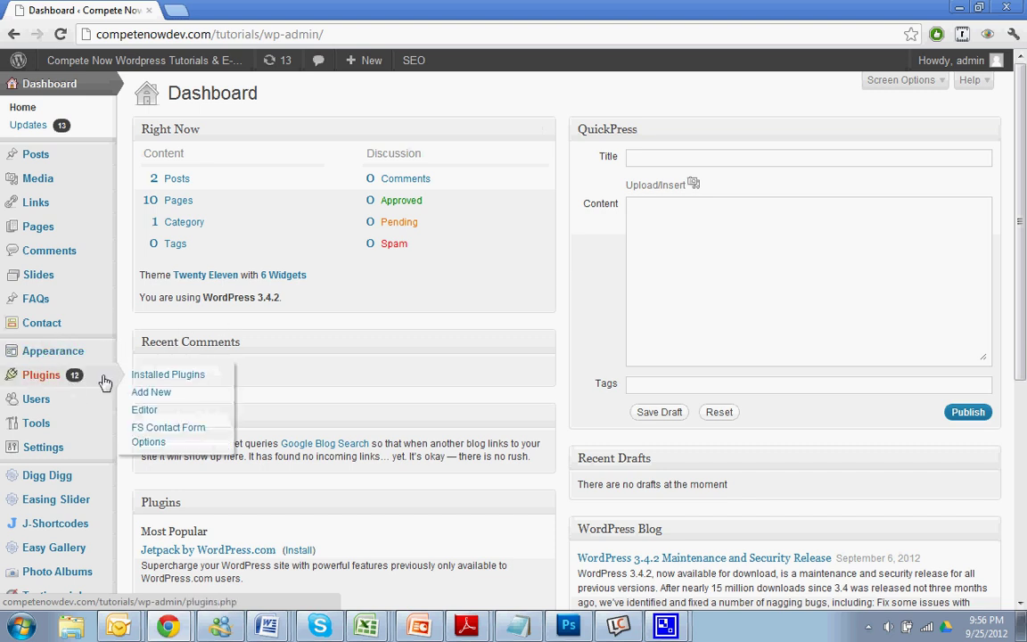
- Search the plugin directory for 'Portfolio Slideshow' and install version 1.4.1
{"action": "left_click", "coordinate": [151, 397]}
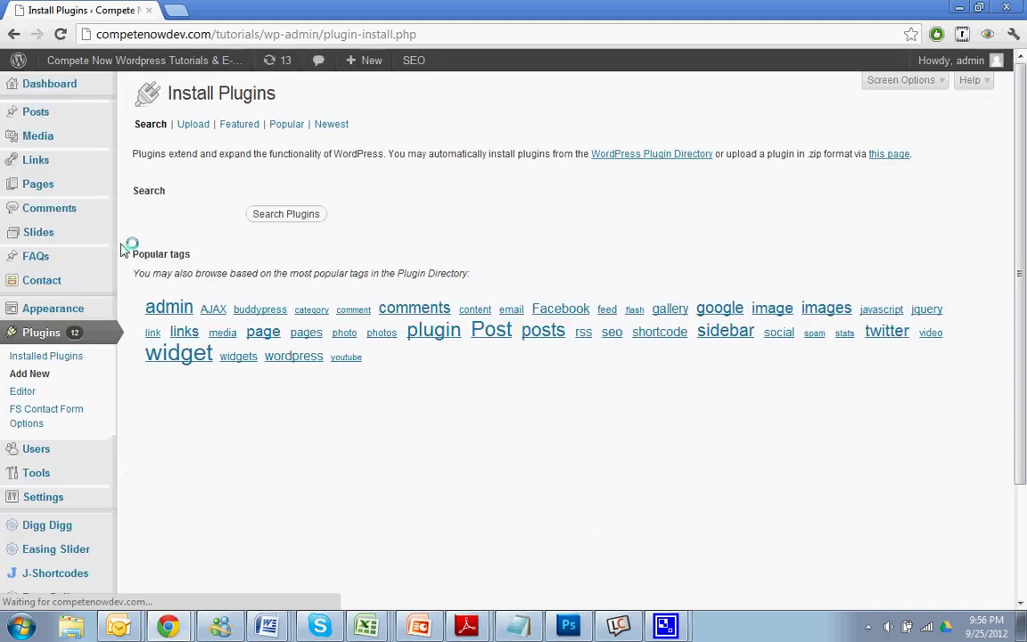
{"action": "left_click", "coordinate": [168, 214]}
{"action": "type", "text": "Portfolio Slideshow"}
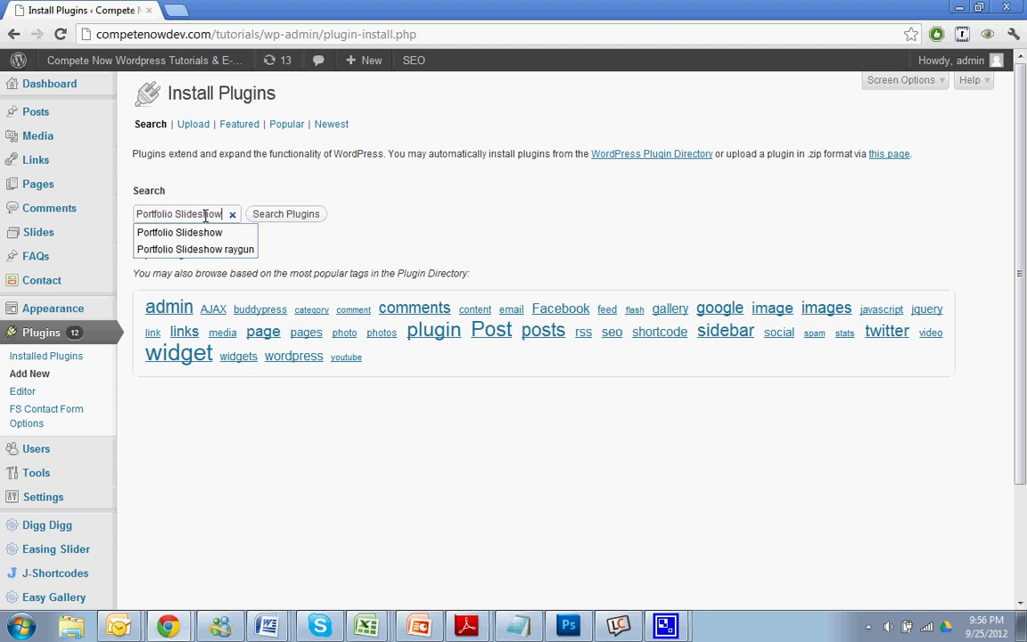
{"action": "left_click", "coordinate": [272, 220]}
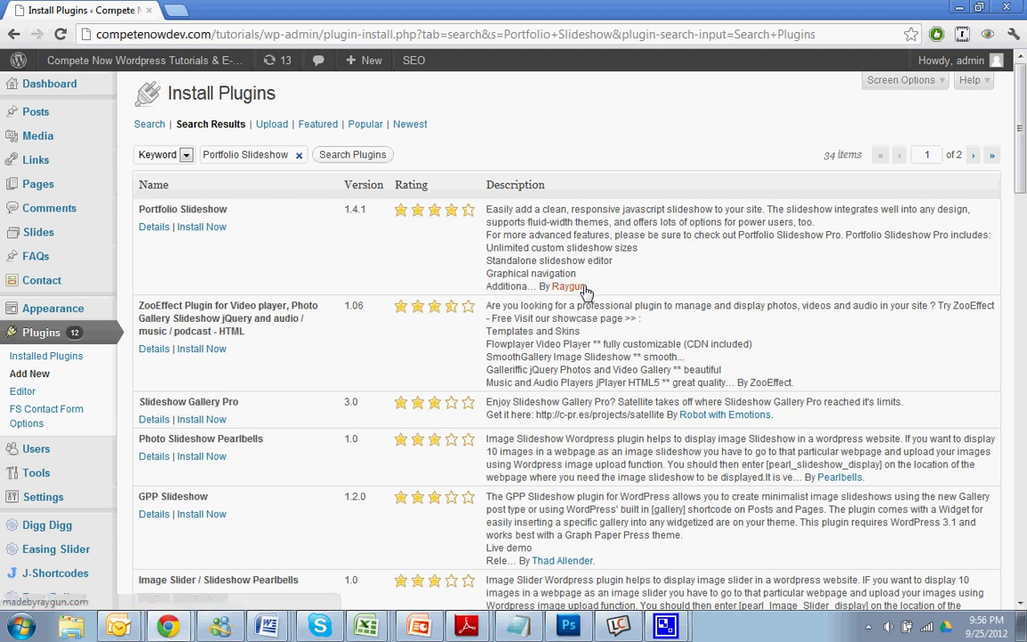
{"action": "left_click", "coordinate": [202, 227]}
{"action": "left_click", "coordinate": [533, 328]}
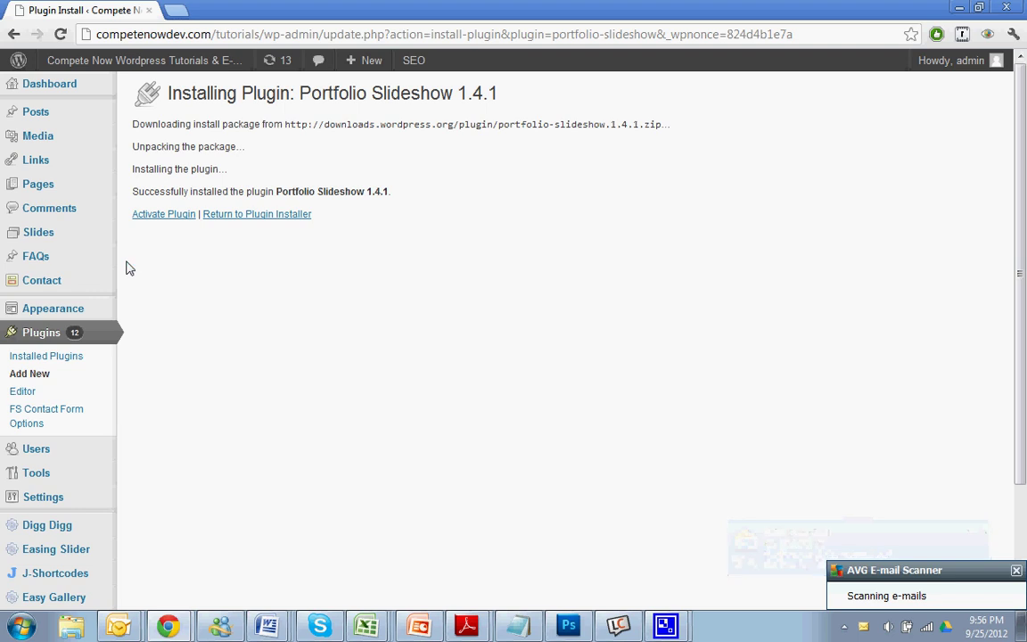
- Activate Portfolio Slideshow and locate its new entry under the Settings menu
{"action": "left_click", "coordinate": [167, 214]}
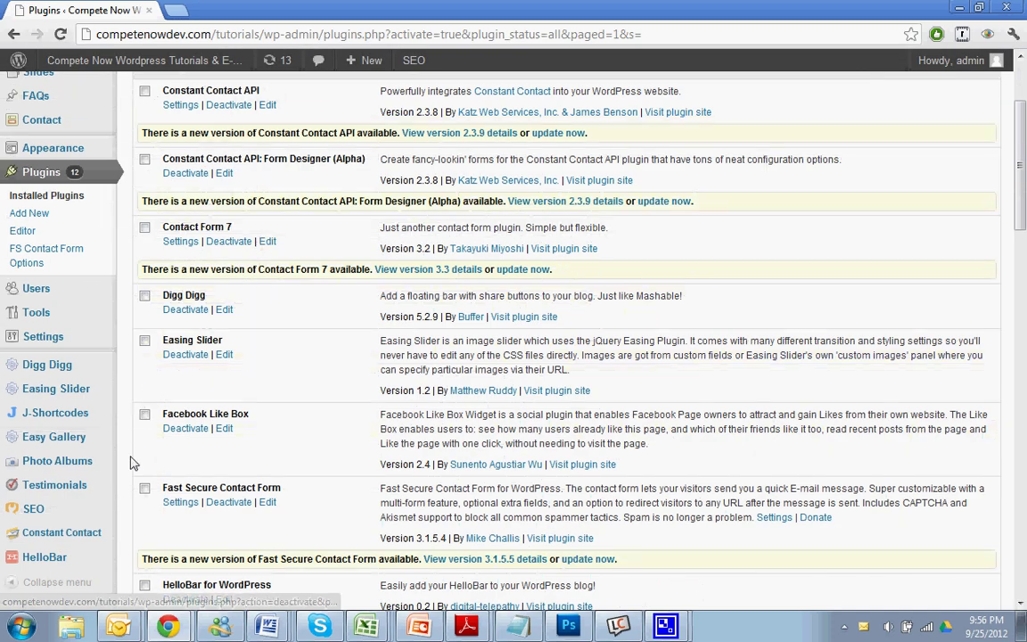
{"action": "scroll", "coordinate": [89, 553], "scroll_direction": "down", "scroll_amount": 2}
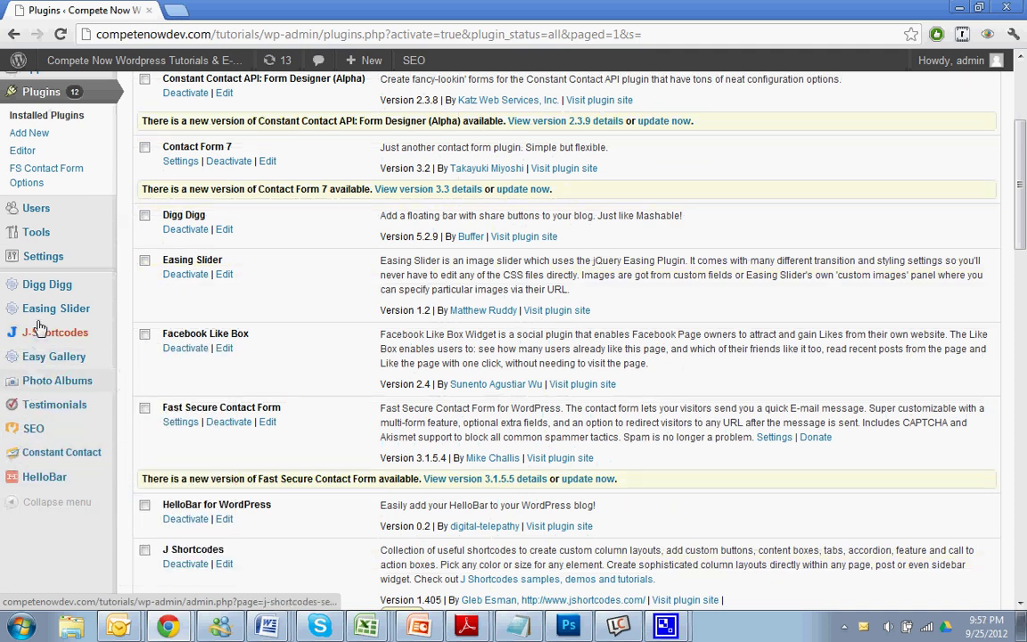
{"action": "mouse_move", "coordinate": [47, 266]}
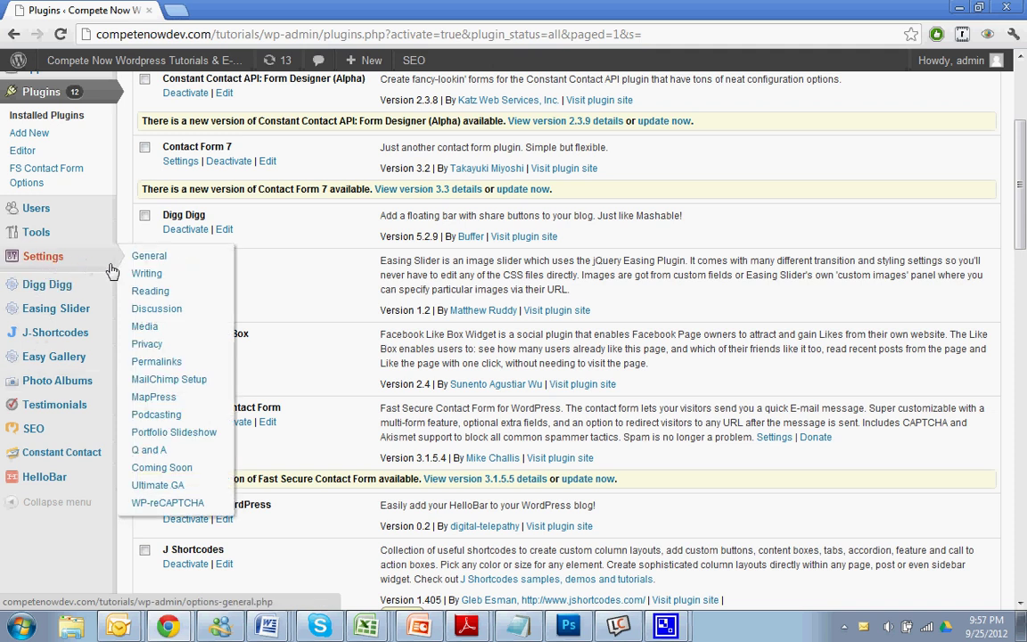
- Open Portfolio Slideshow settings, leaving slideshow size at medium and transition at fade
{"action": "left_click", "coordinate": [144, 433]}
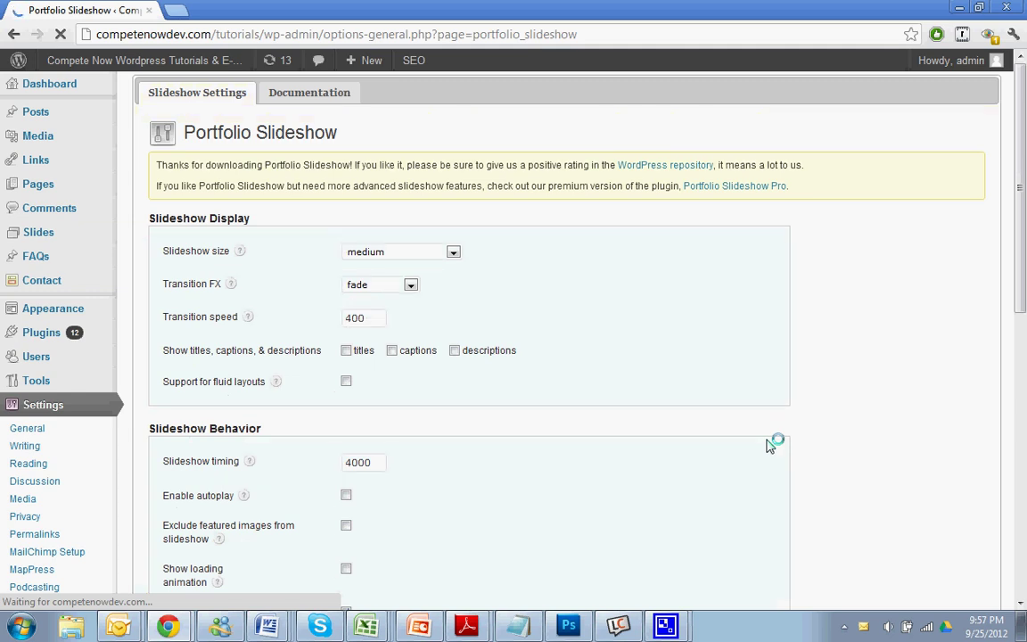
{"action": "left_click", "coordinate": [416, 256]}
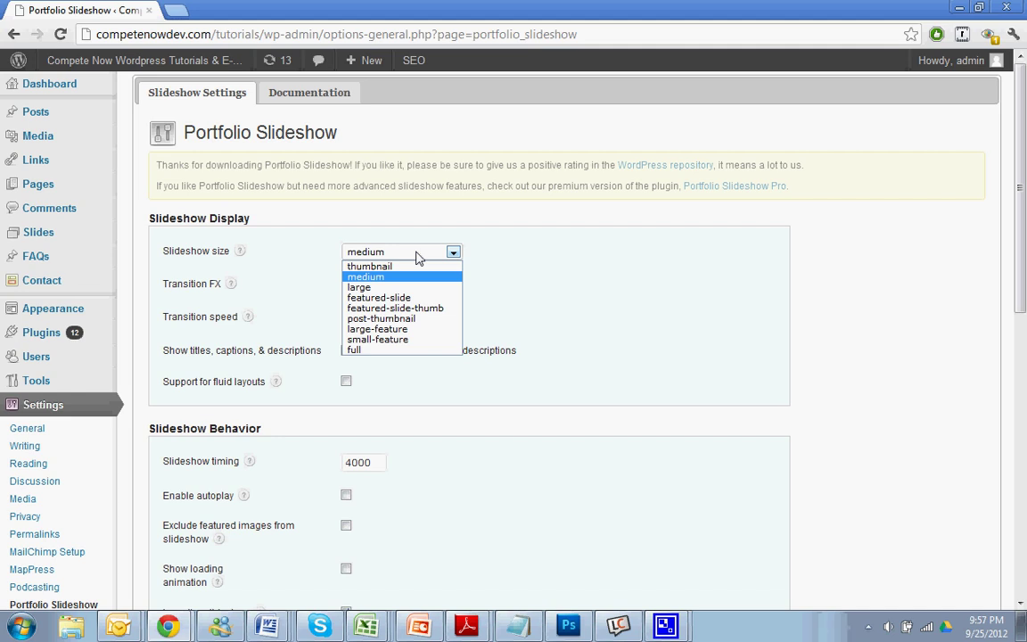
{"action": "left_click", "coordinate": [416, 256]}
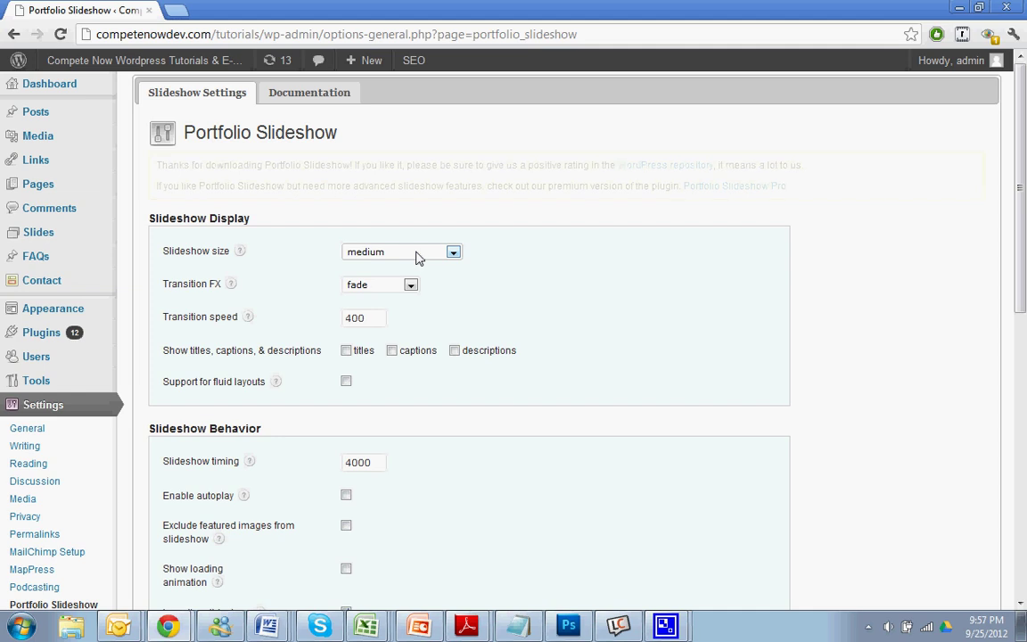
{"action": "left_click", "coordinate": [417, 256]}
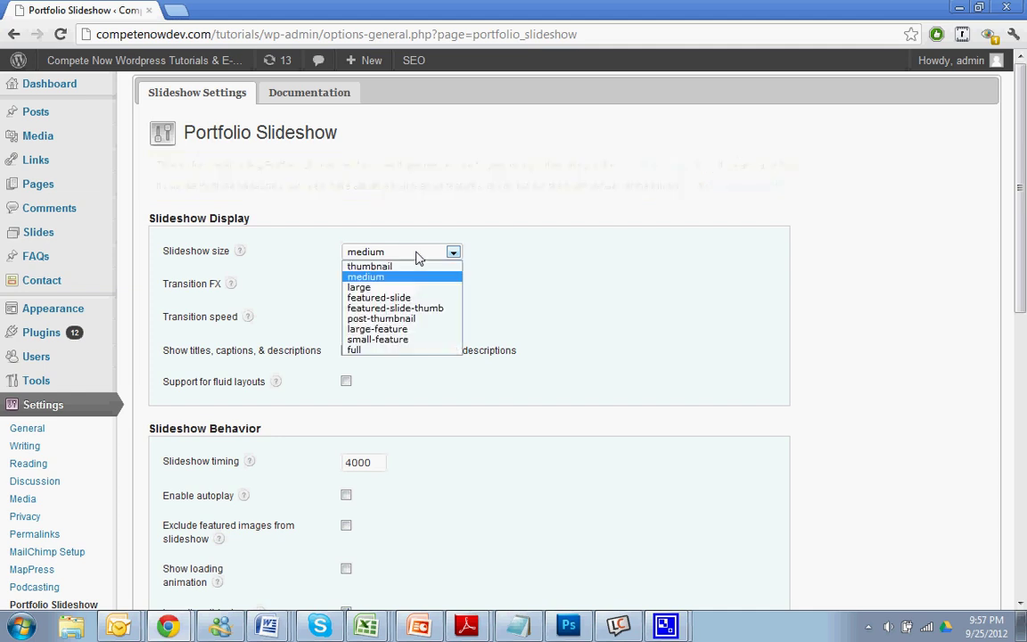
{"action": "left_click", "coordinate": [417, 256]}
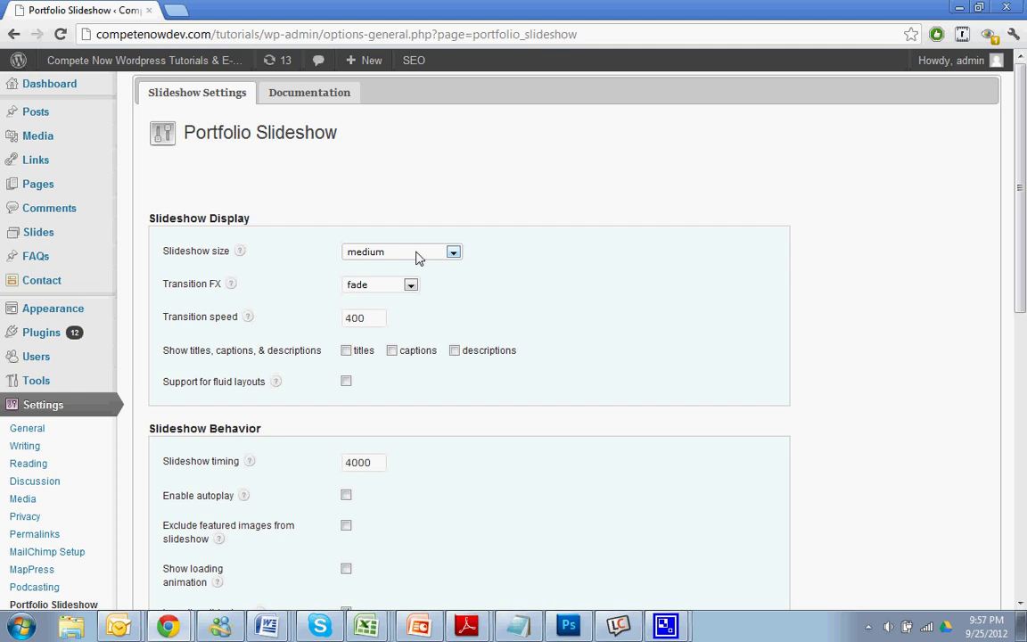
{"action": "left_click", "coordinate": [377, 286]}
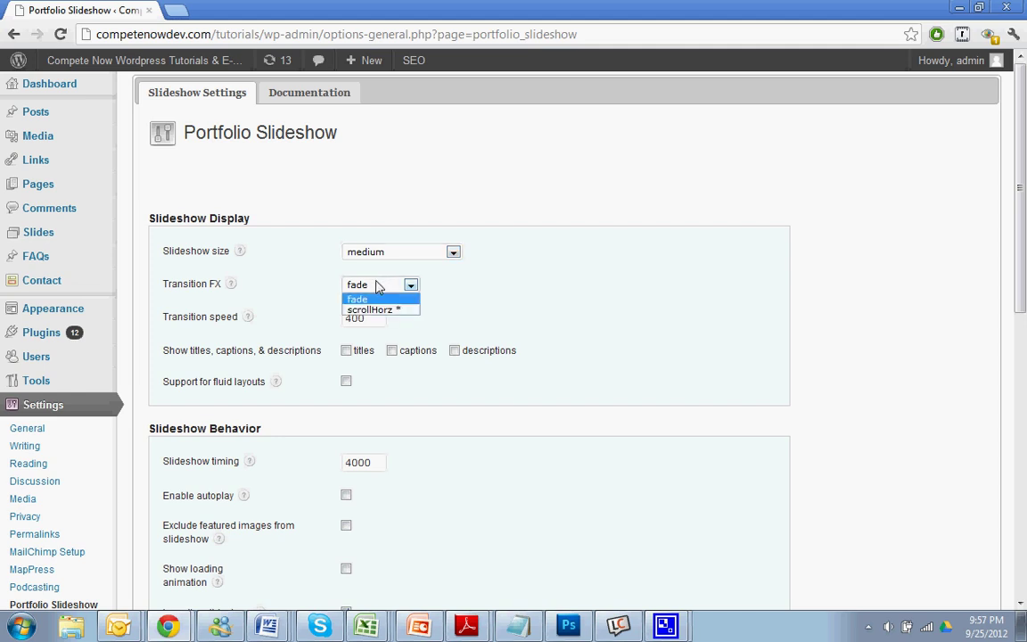
{"action": "left_click", "coordinate": [356, 285]}
{"action": "left_click", "coordinate": [357, 285]}
{"action": "left_click", "coordinate": [343, 266]}
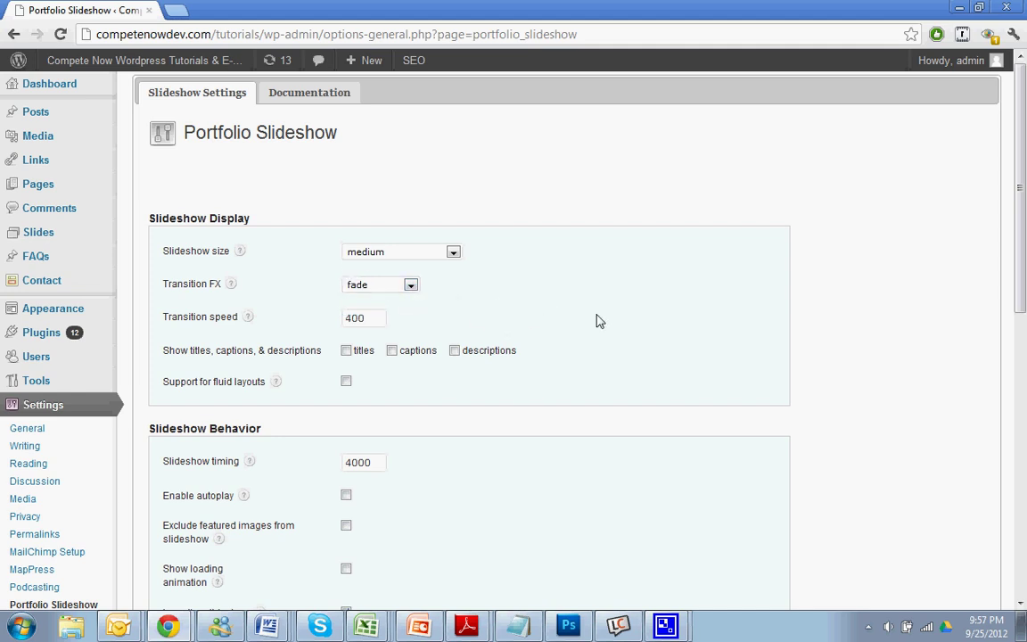
{"action": "scroll", "coordinate": [527, 325], "scroll_direction": "down", "scroll_amount": 1}
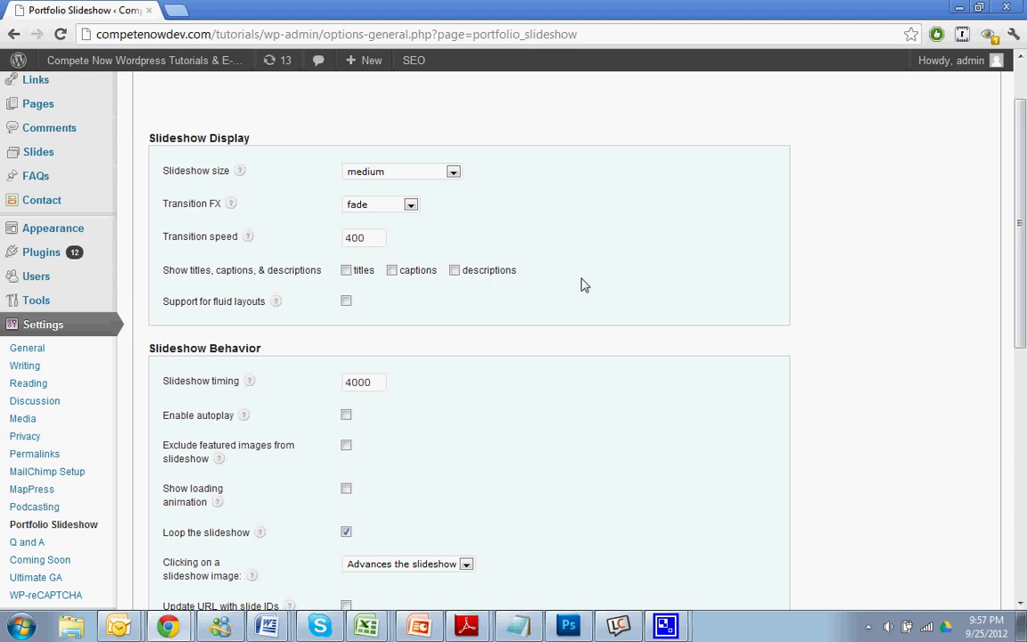
- Keep the slideshow timing at 4000 and turn on autoplay
{"action": "scroll", "coordinate": [570, 287], "scroll_direction": "down", "scroll_amount": 1}
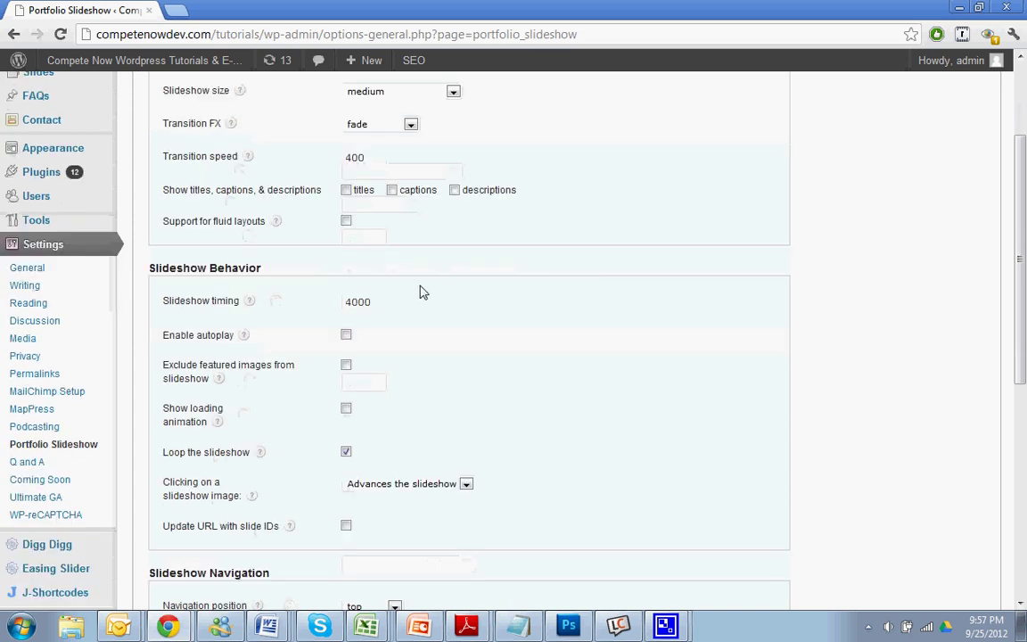
{"action": "left_click_drag", "start_coordinate": [380, 304], "coordinate": [352, 302]}
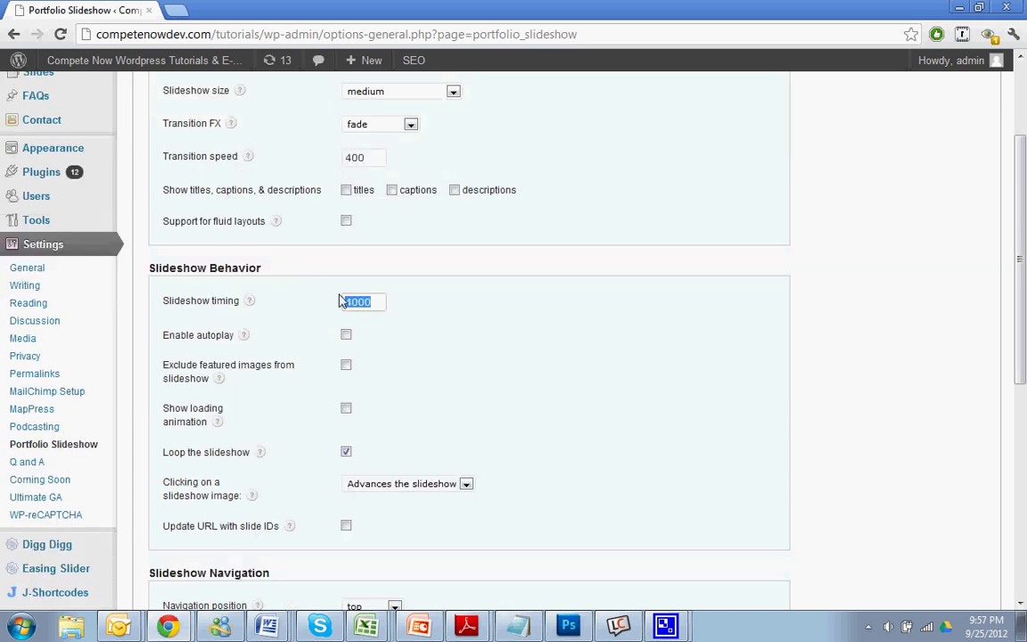
{"action": "left_click", "coordinate": [374, 302]}
{"action": "left_click", "coordinate": [347, 336]}
{"action": "scroll", "coordinate": [330, 381], "scroll_direction": "down", "scroll_amount": 2}
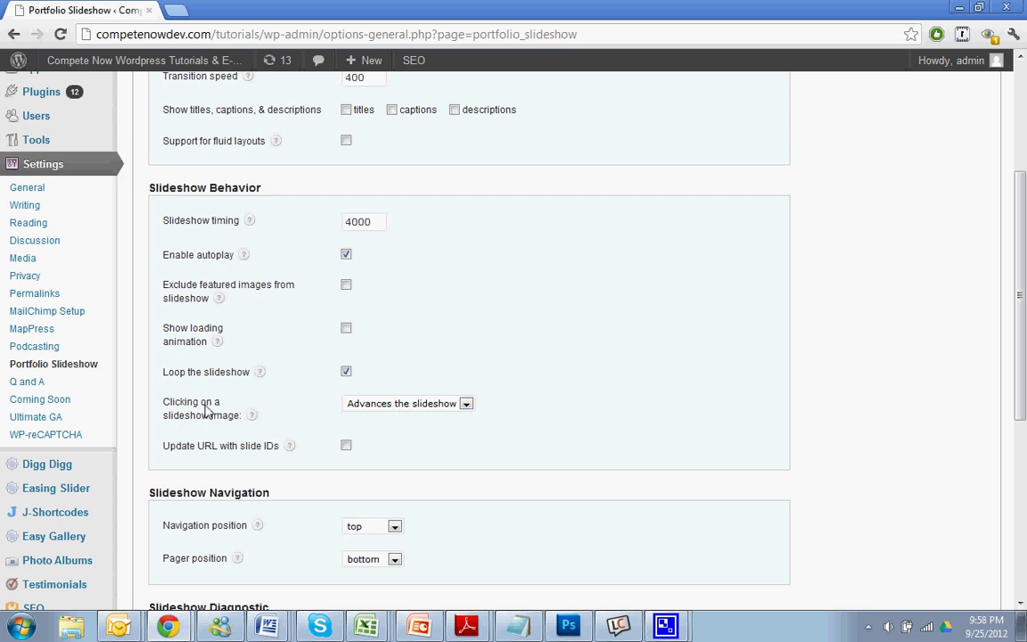
{"action": "scroll", "coordinate": [600, 383], "scroll_direction": "down", "scroll_amount": 1}
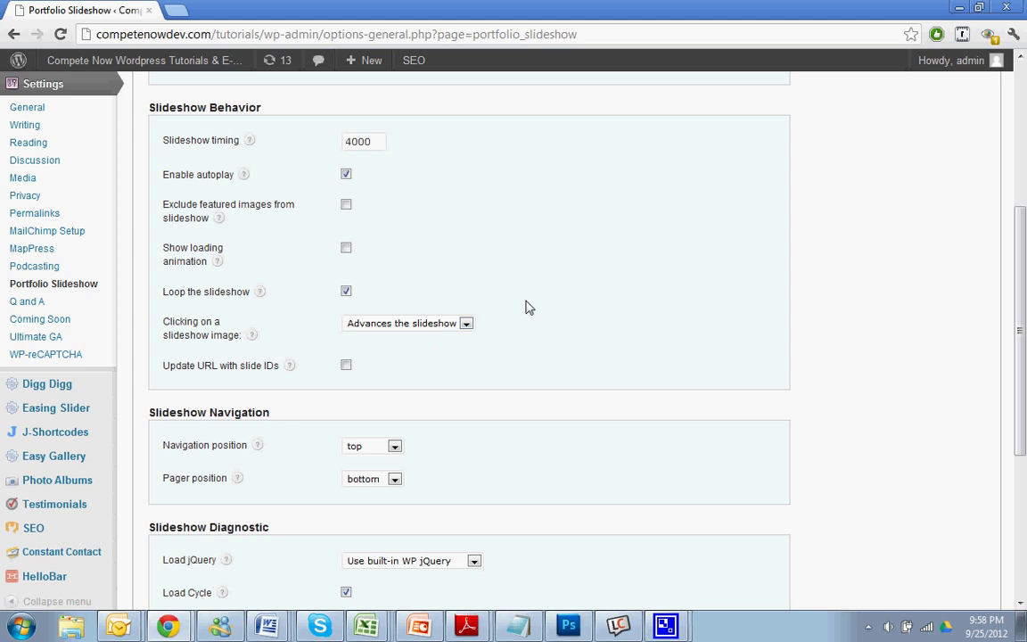
{"action": "scroll", "coordinate": [611, 304], "scroll_direction": "down", "scroll_amount": 2}
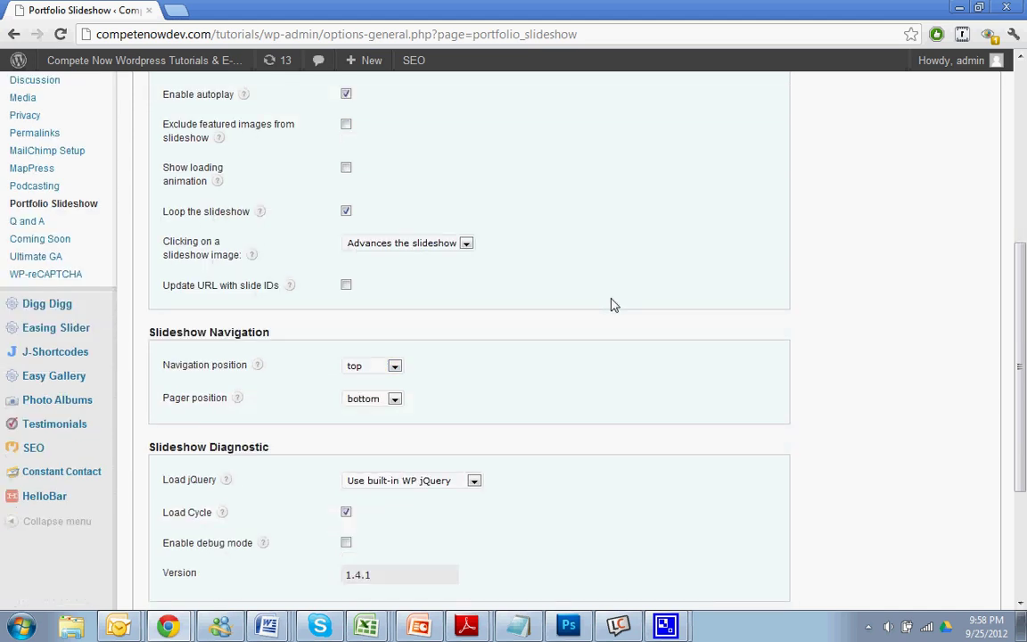
- Leave navigation position at top and pager position at bottom, then save the settings
{"action": "left_click", "coordinate": [361, 369]}
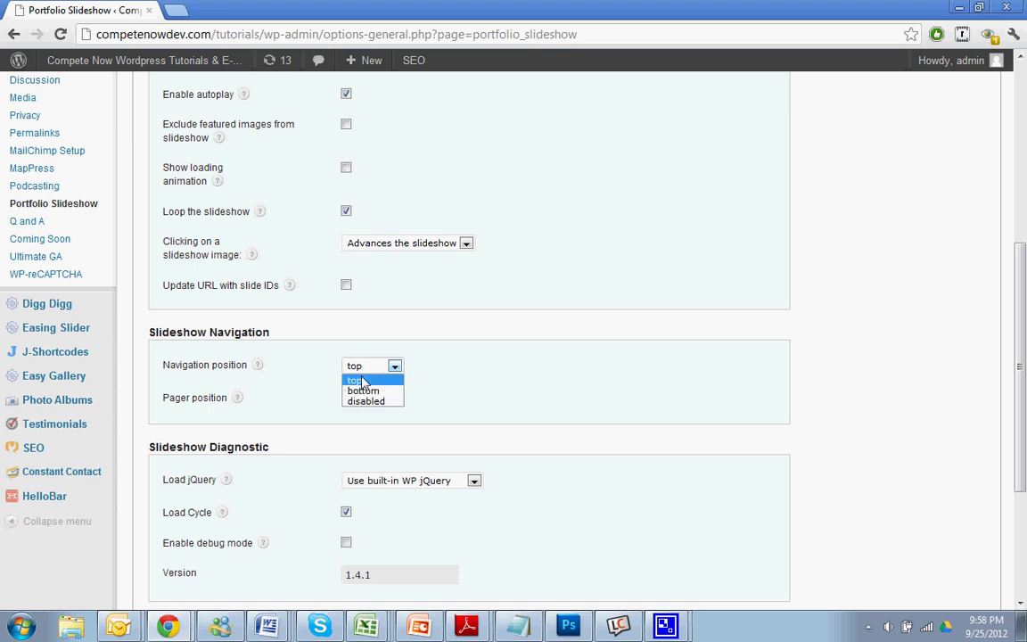
{"action": "left_click", "coordinate": [365, 370]}
{"action": "left_click", "coordinate": [365, 372]}
{"action": "left_click", "coordinate": [394, 366]}
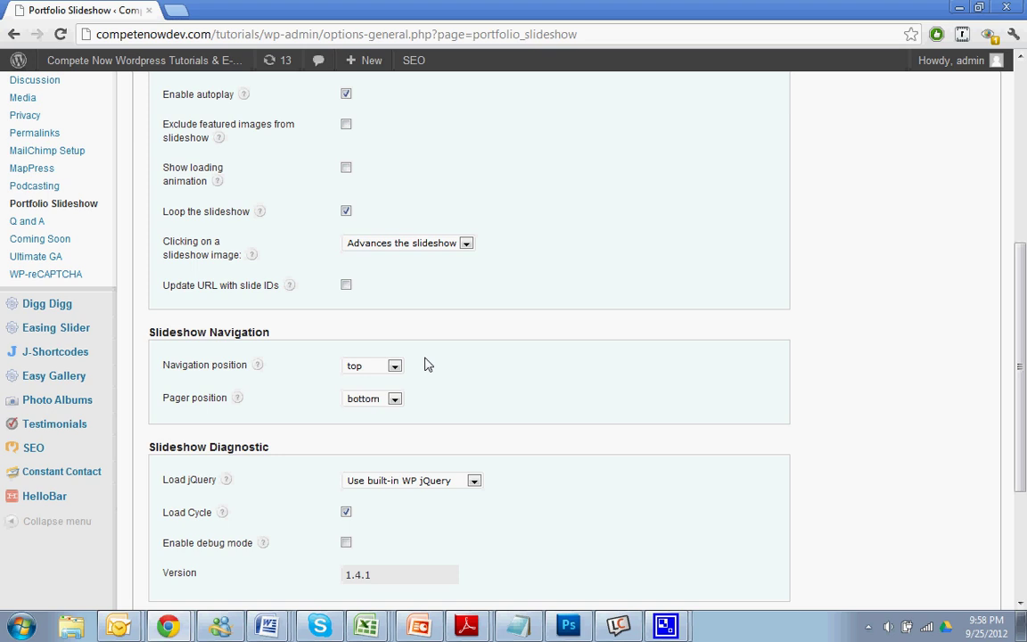
{"action": "scroll", "coordinate": [425, 365], "scroll_direction": "down", "scroll_amount": 2}
{"action": "left_click", "coordinate": [394, 319]}
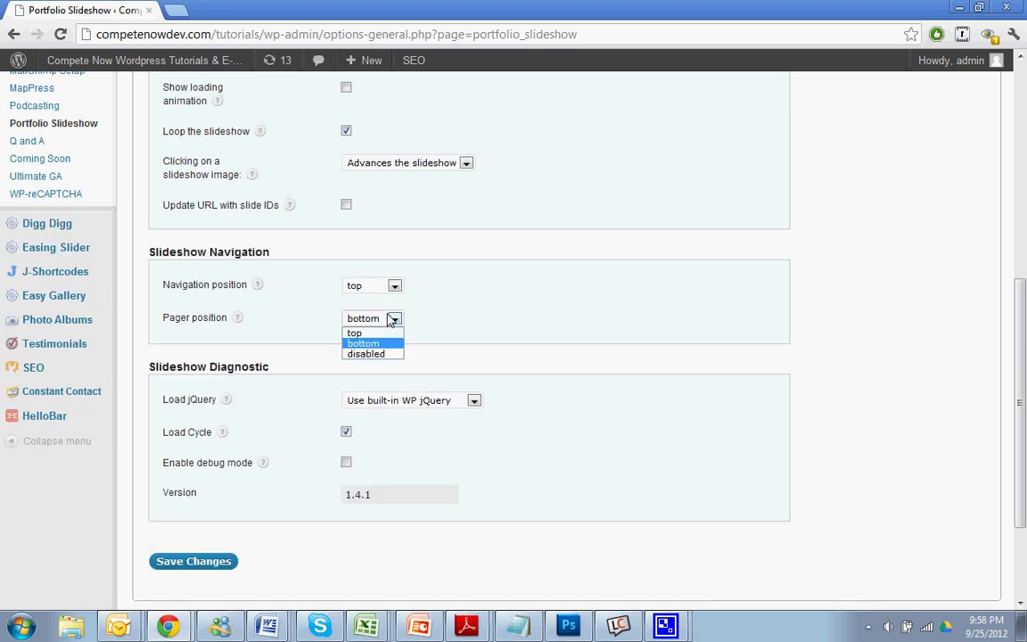
{"action": "left_click", "coordinate": [394, 320]}
{"action": "scroll", "coordinate": [451, 321], "scroll_direction": "down", "scroll_amount": 2}
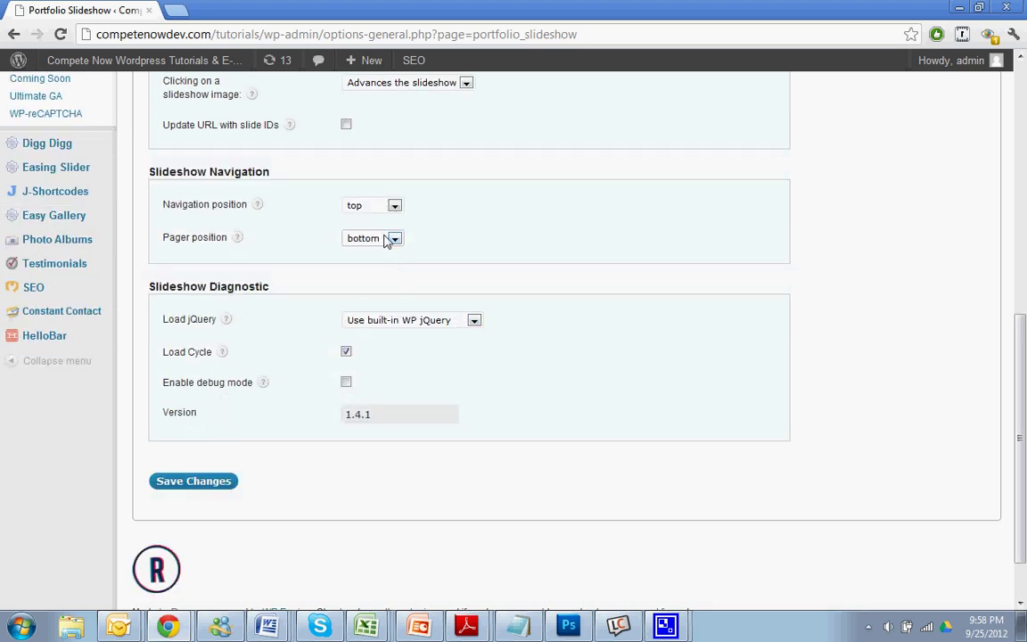
{"action": "mouse_move", "coordinate": [238, 243]}
{"action": "left_click", "coordinate": [234, 481]}
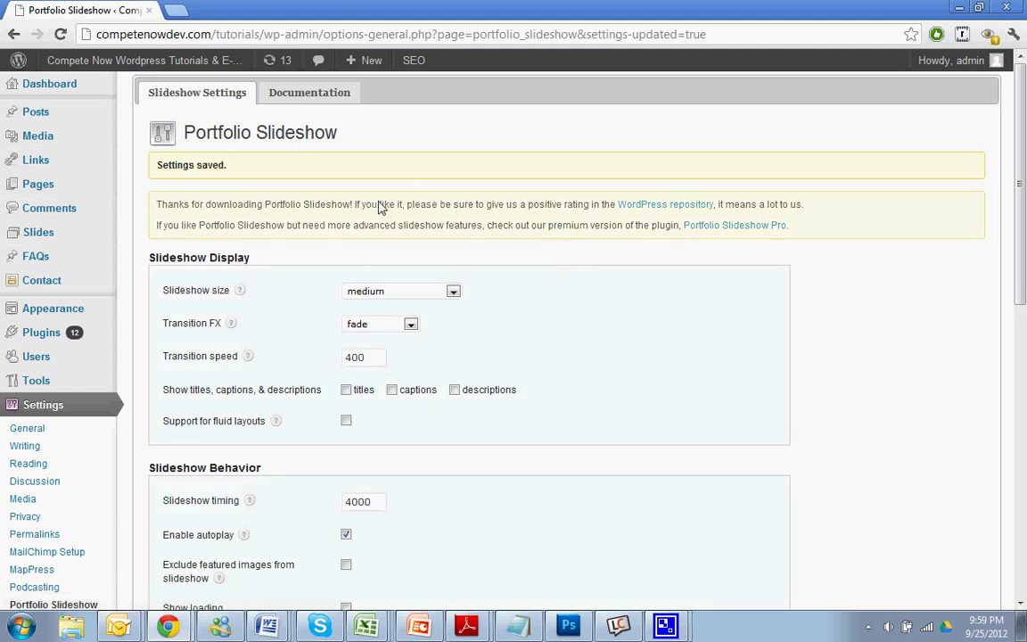
- Read through the Documentation tab's shortcode attributes, including navpos and pagerpos
{"action": "left_click", "coordinate": [293, 96]}
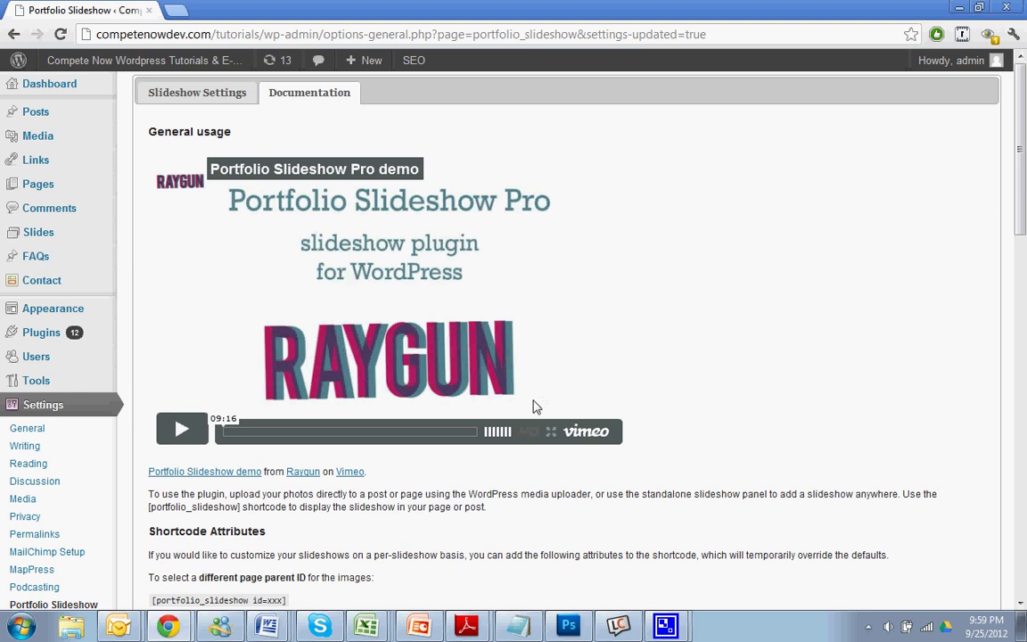
{"action": "scroll", "coordinate": [535, 406], "scroll_direction": "down", "scroll_amount": 3}
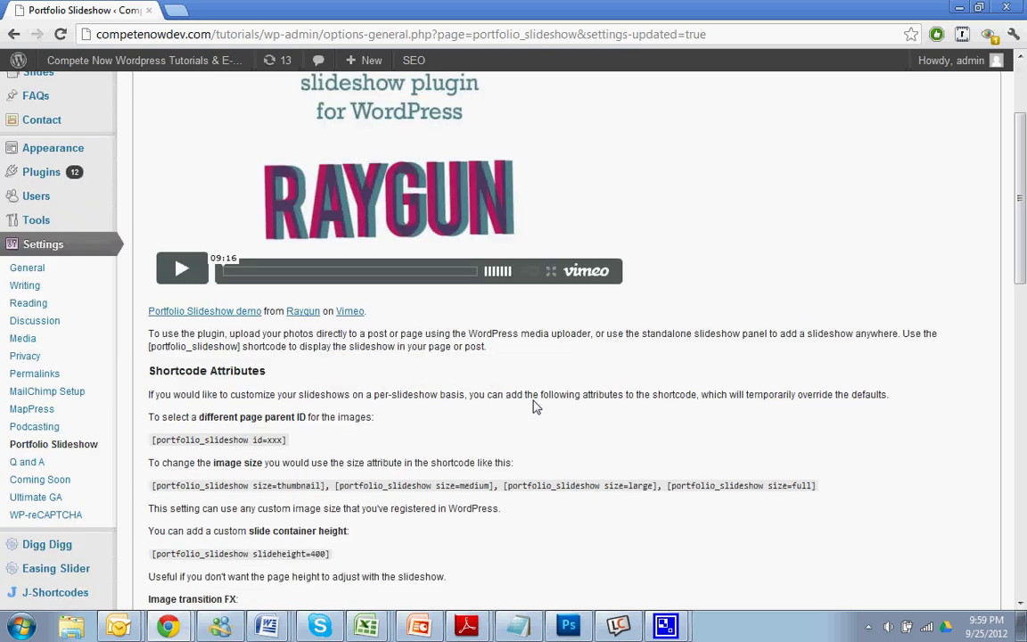
{"action": "scroll", "coordinate": [535, 406], "scroll_direction": "down", "scroll_amount": 1}
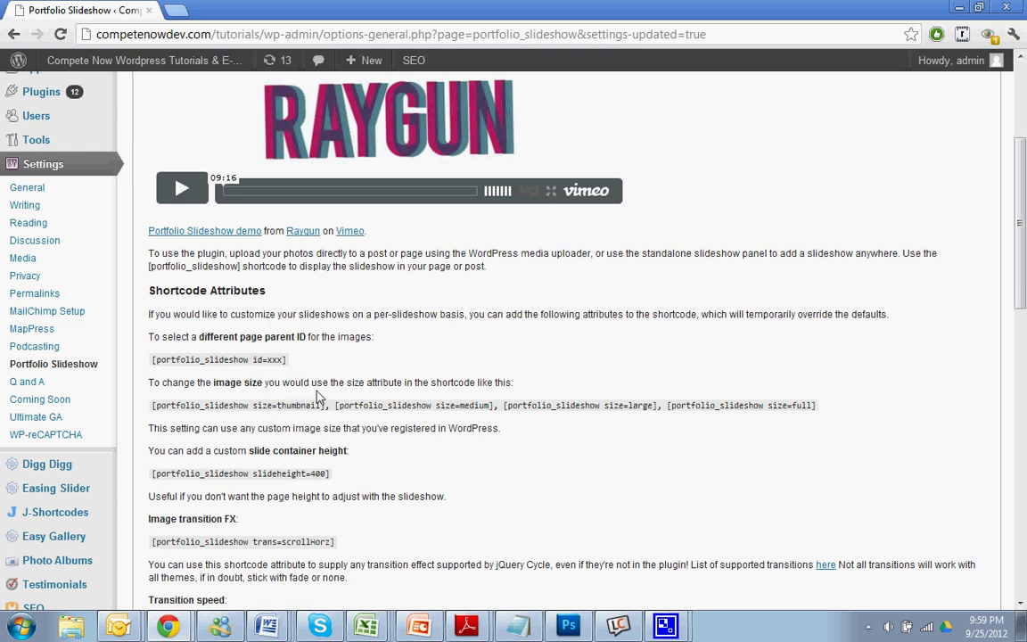
{"action": "scroll", "coordinate": [294, 361], "scroll_direction": "down", "scroll_amount": 1}
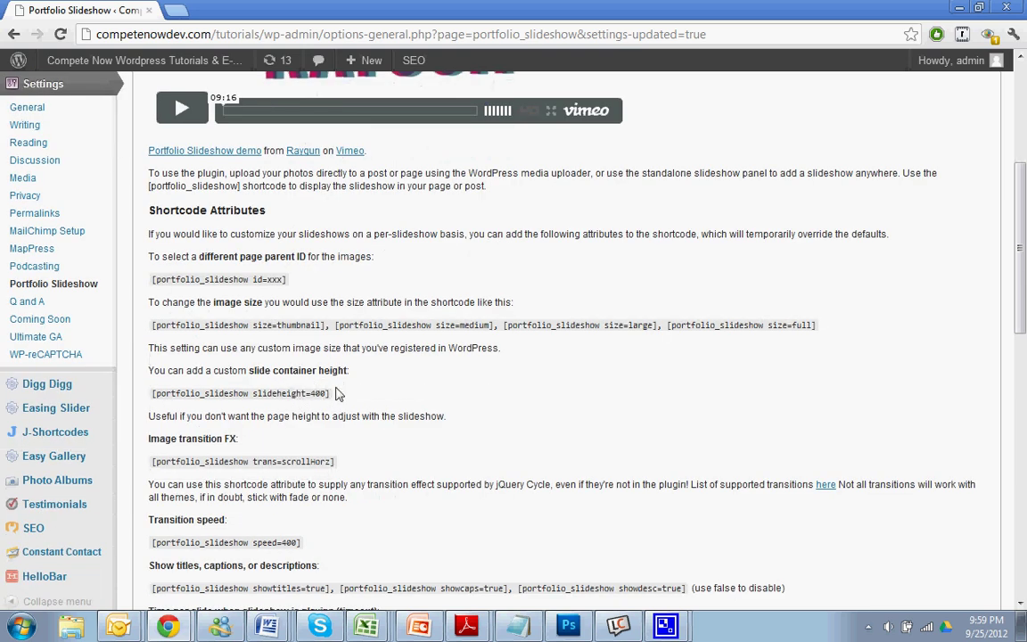
{"action": "scroll", "coordinate": [332, 432], "scroll_direction": "down", "scroll_amount": 1}
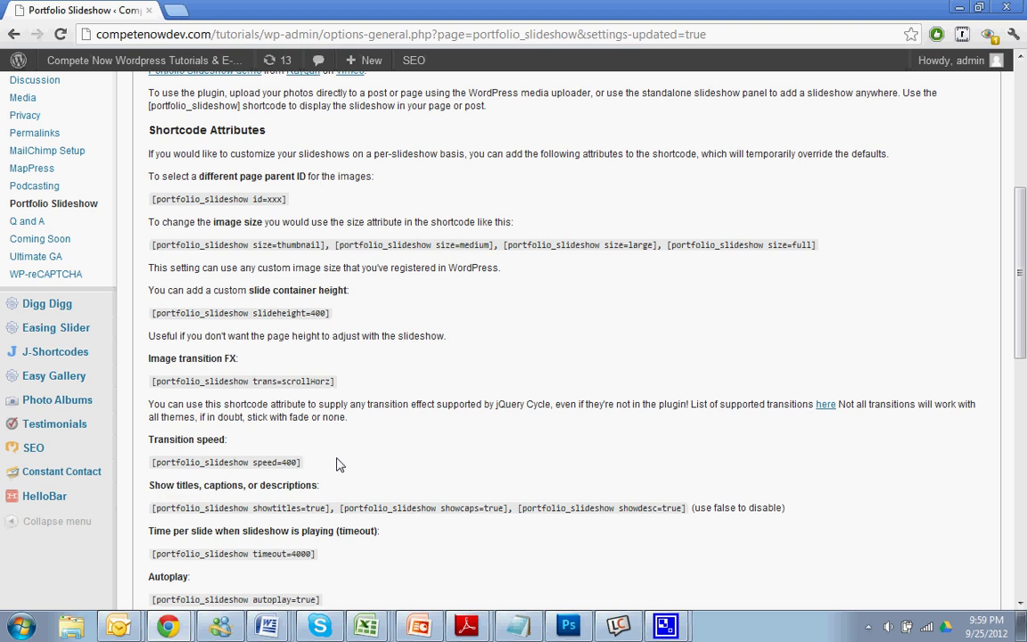
{"action": "scroll", "coordinate": [353, 410], "scroll_direction": "down", "scroll_amount": 5}
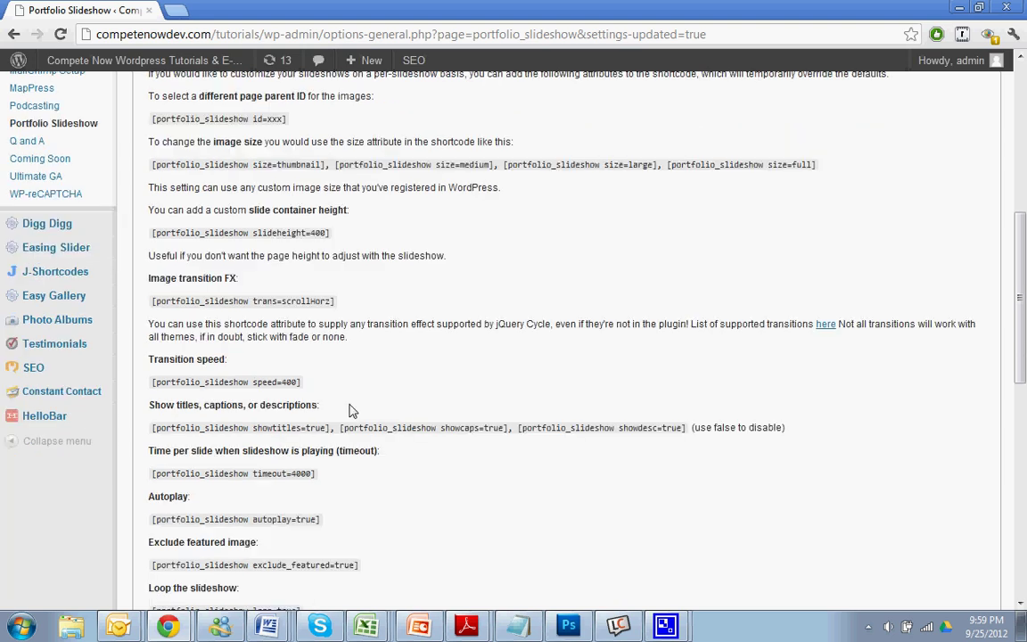
{"action": "scroll", "coordinate": [352, 410], "scroll_direction": "down", "scroll_amount": 2}
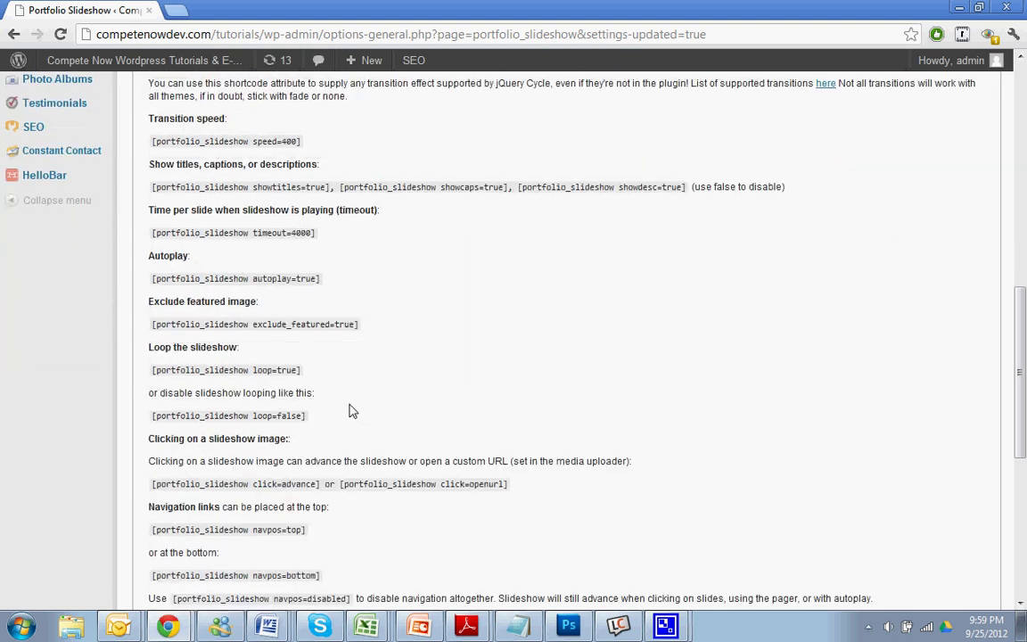
{"action": "scroll", "coordinate": [352, 410], "scroll_direction": "down", "scroll_amount": 10}
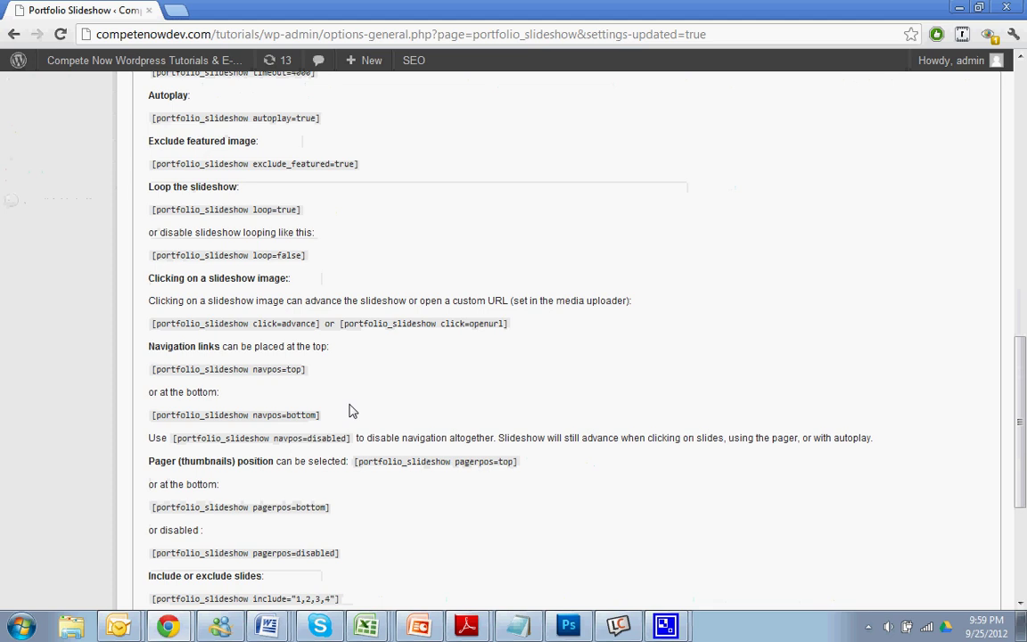
{"action": "scroll", "coordinate": [352, 410], "scroll_direction": "up", "scroll_amount": 20}
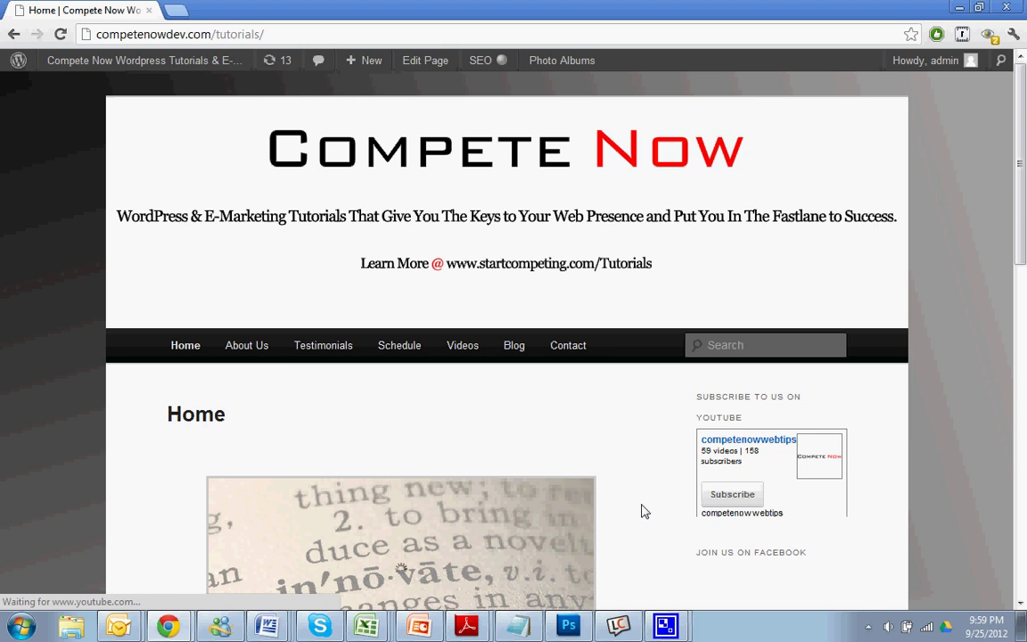
- Go to the About Us page and open it in the page editor
{"action": "left_click", "coordinate": [264, 352]}
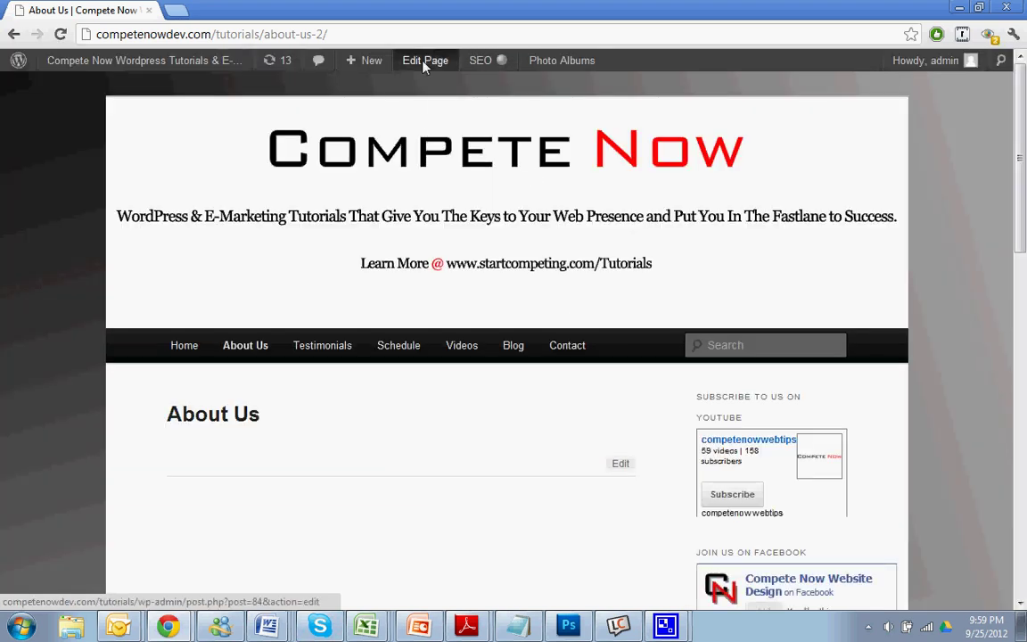
{"action": "left_click", "coordinate": [424, 60]}
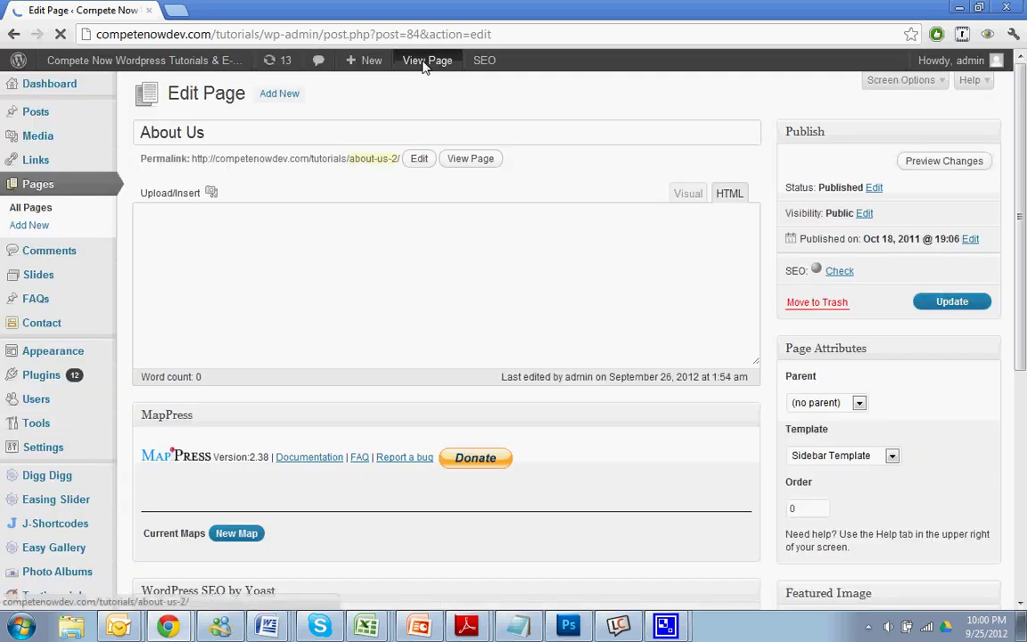
- Open the media uploader, view the page's 8-image gallery, then return to From Computer
{"action": "left_click", "coordinate": [212, 193]}
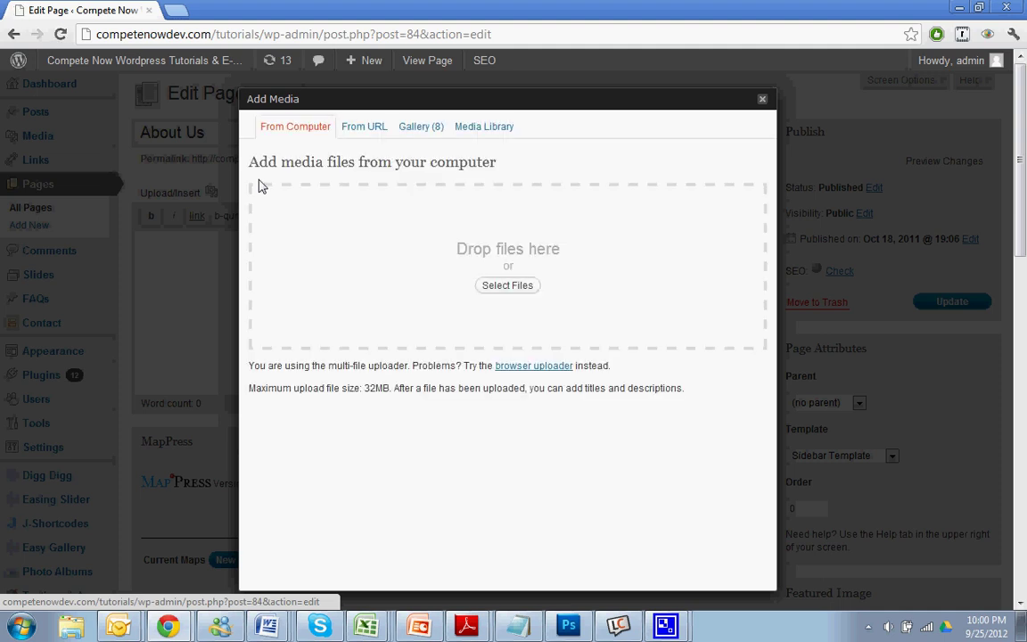
{"action": "left_click", "coordinate": [430, 130]}
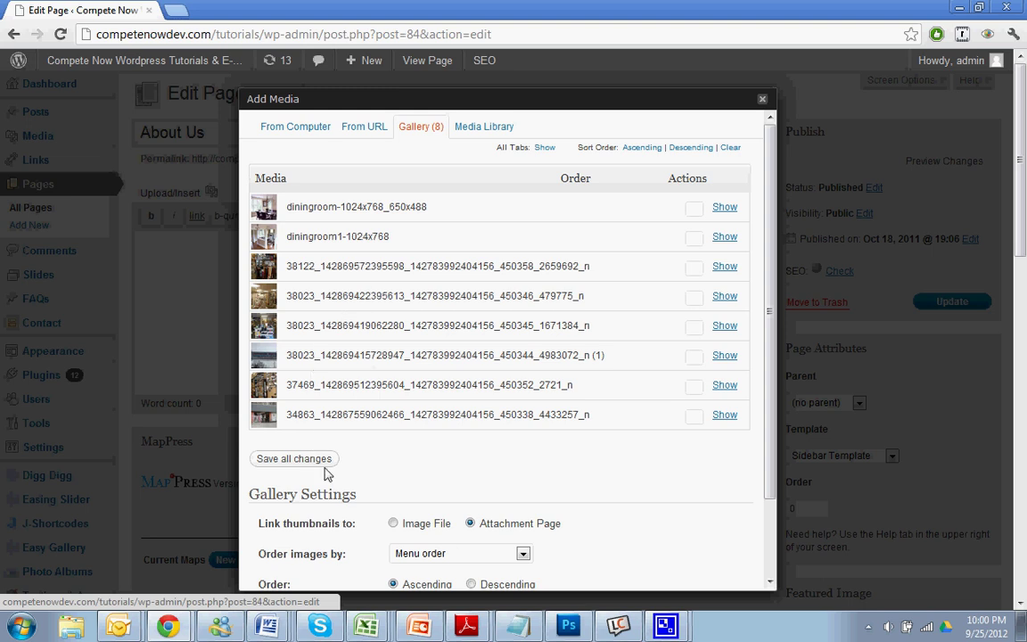
{"action": "left_click", "coordinate": [303, 127]}
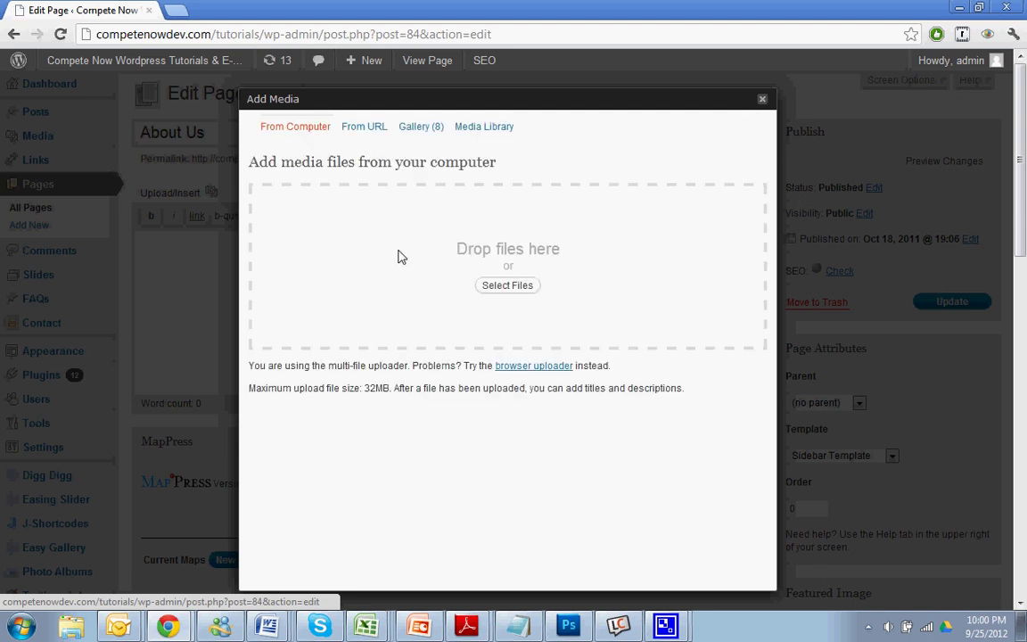
- Upload the 150 and 200 dollar gift basket images, then close the media window
{"action": "left_click", "coordinate": [507, 287]}
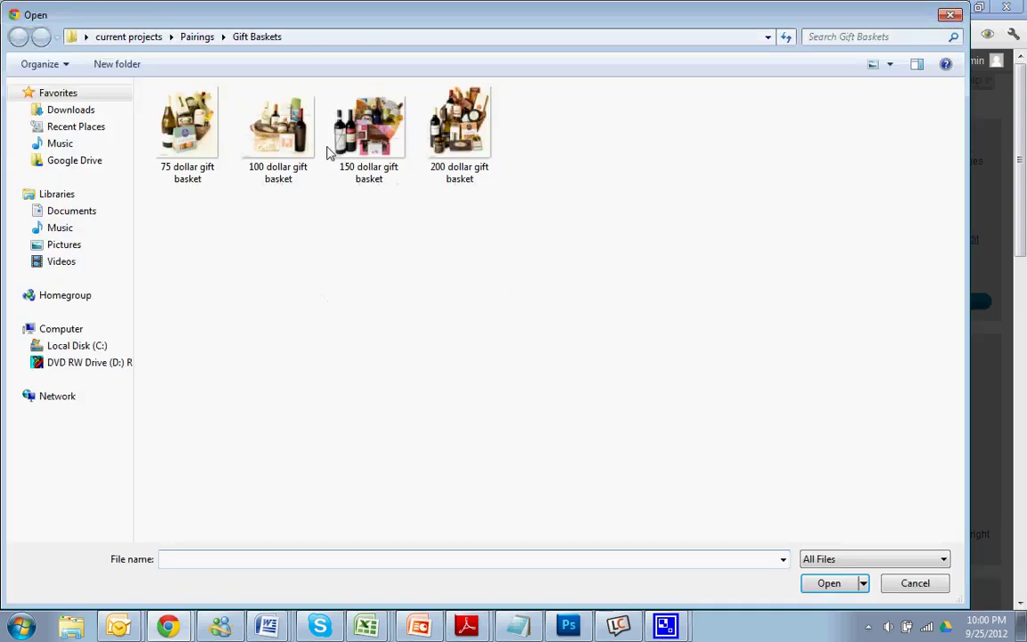
{"action": "left_click", "coordinate": [362, 138]}
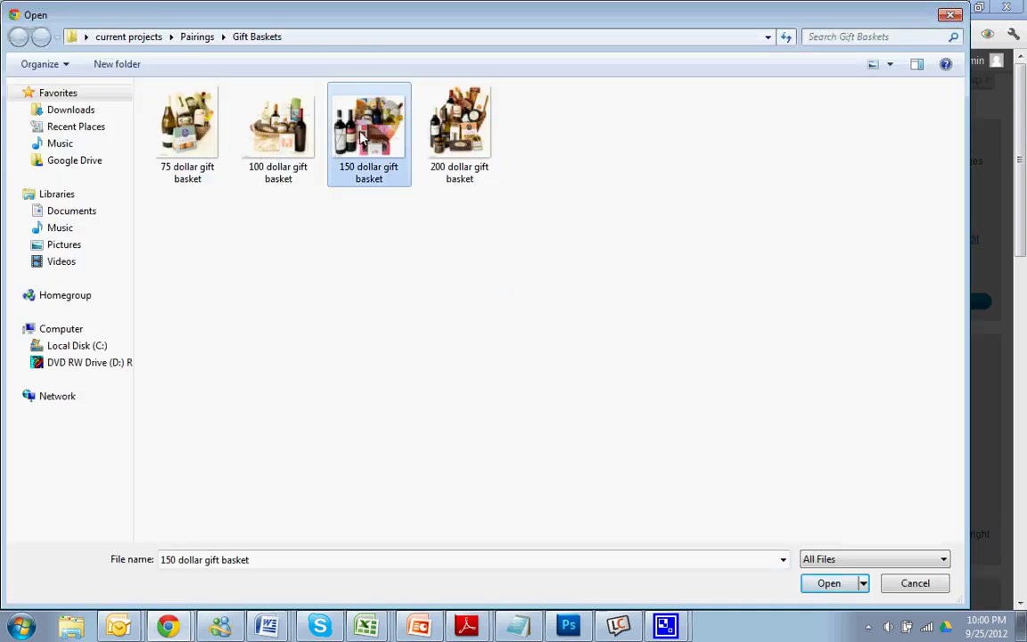
{"action": "left_click", "coordinate": [459, 129], "text": "ctrl"}
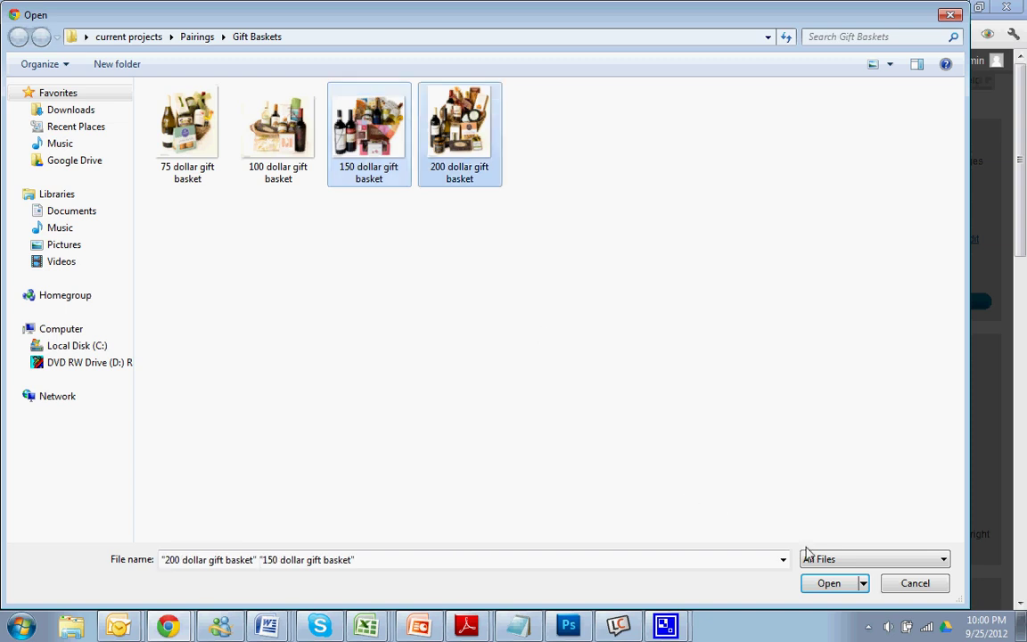
{"action": "left_click", "coordinate": [828, 584]}
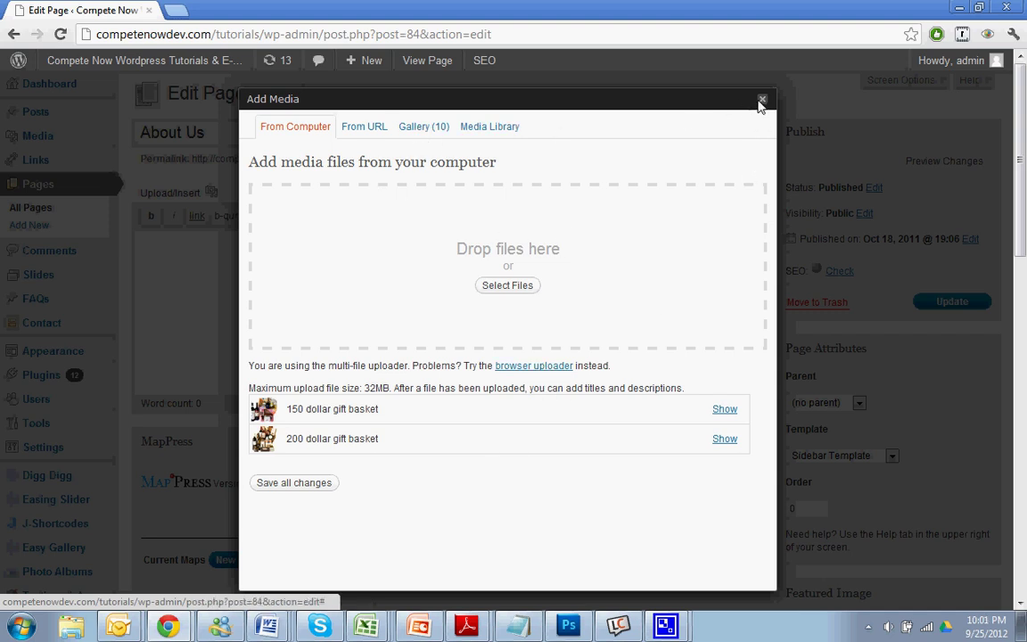
{"action": "left_click", "coordinate": [762, 100]}
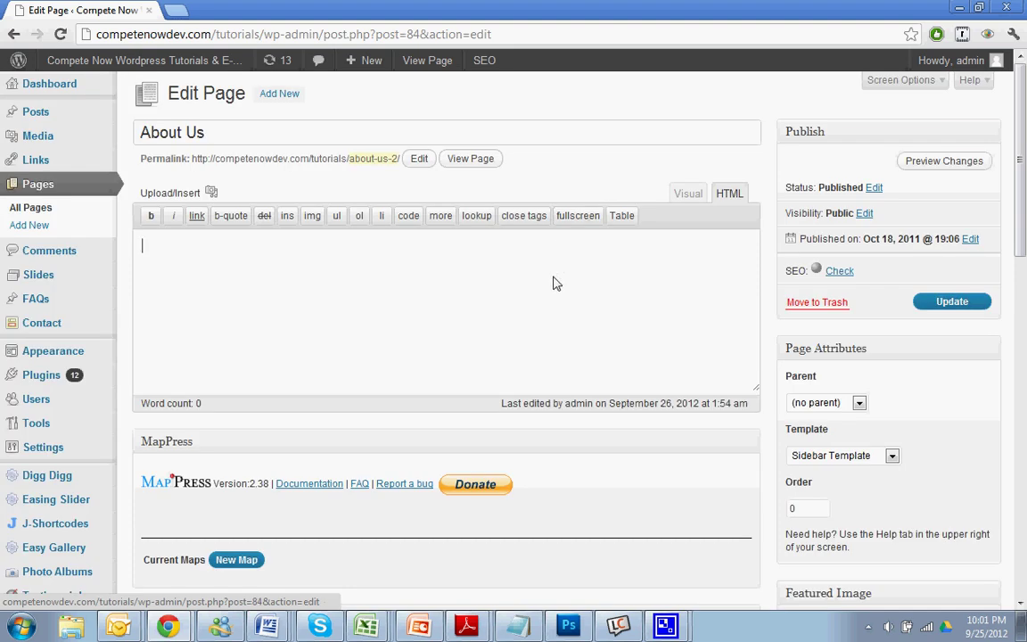
- Enter the [portfolio_slideshow] shortcode as the About Us content in the HTML editor
{"action": "left_click", "coordinate": [696, 194]}
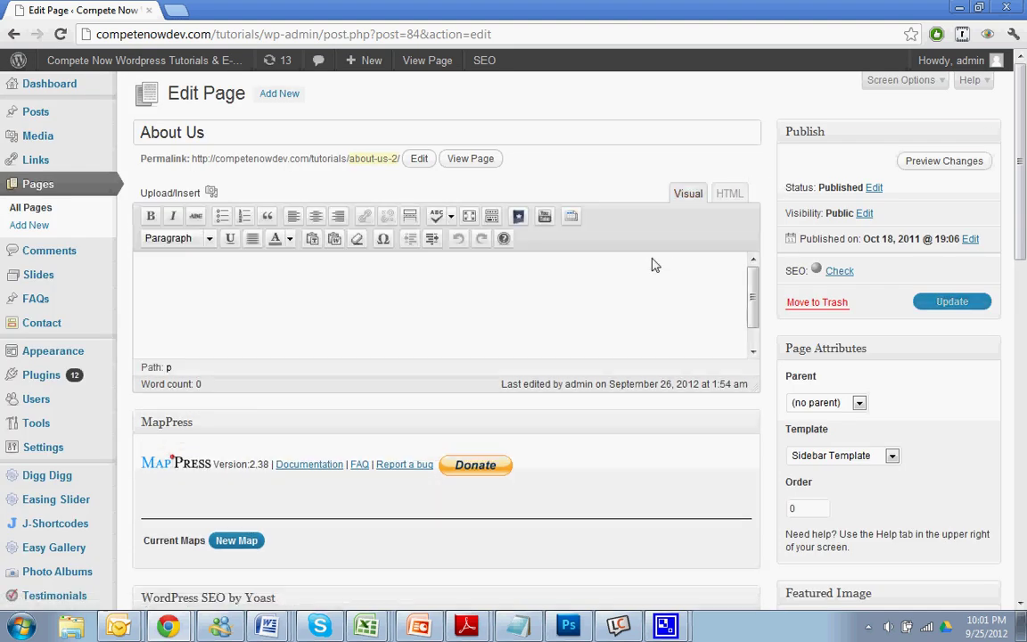
{"action": "left_click", "coordinate": [727, 195]}
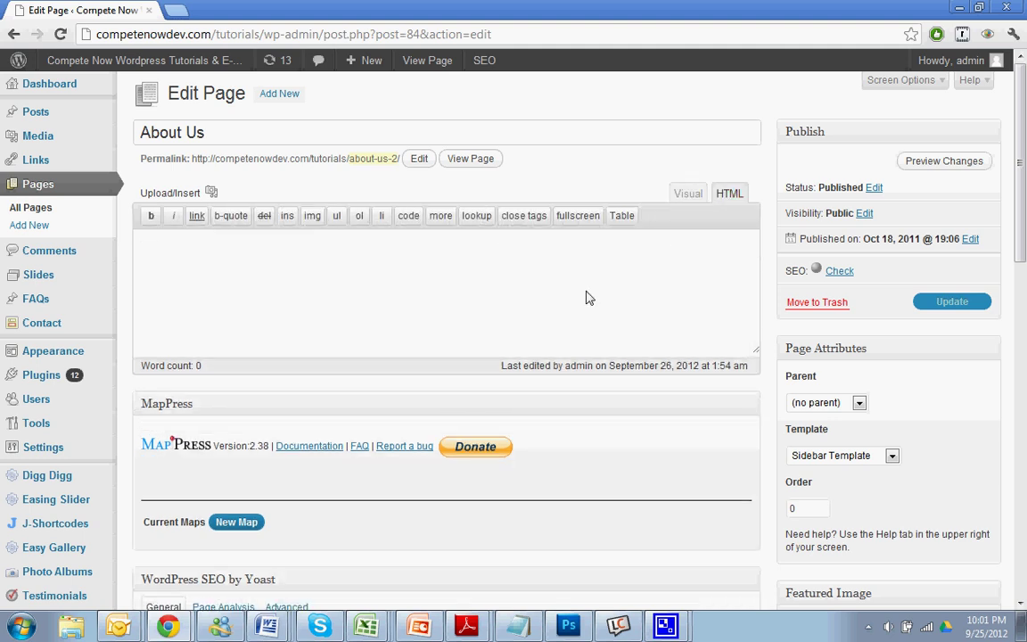
{"action": "type", "text": "["}
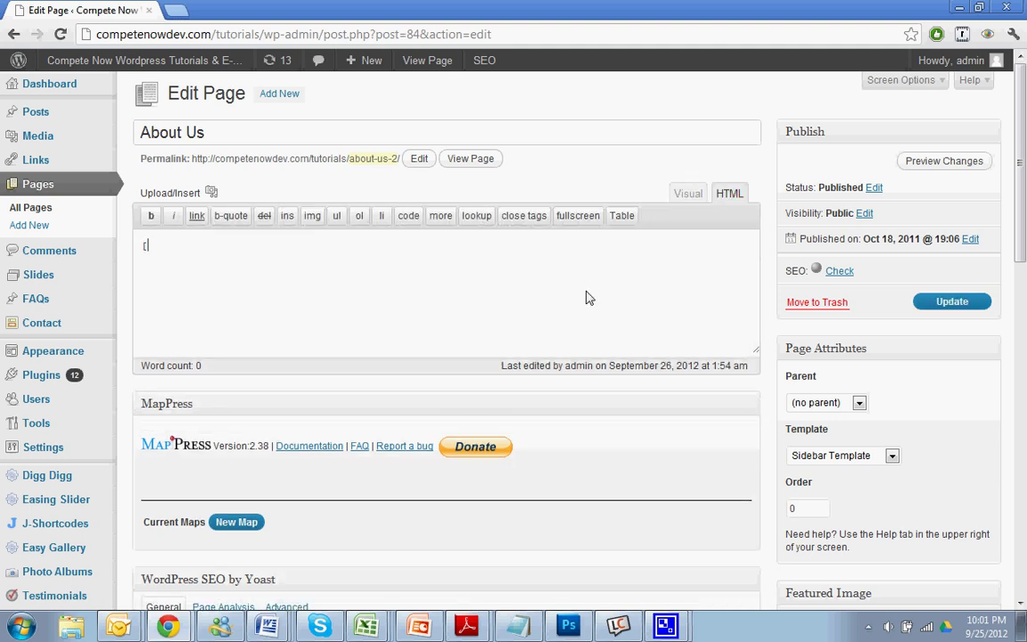
{"action": "type", "text": "portfolio_slideshow]"}
{"action": "key", "text": "BackSpace"}
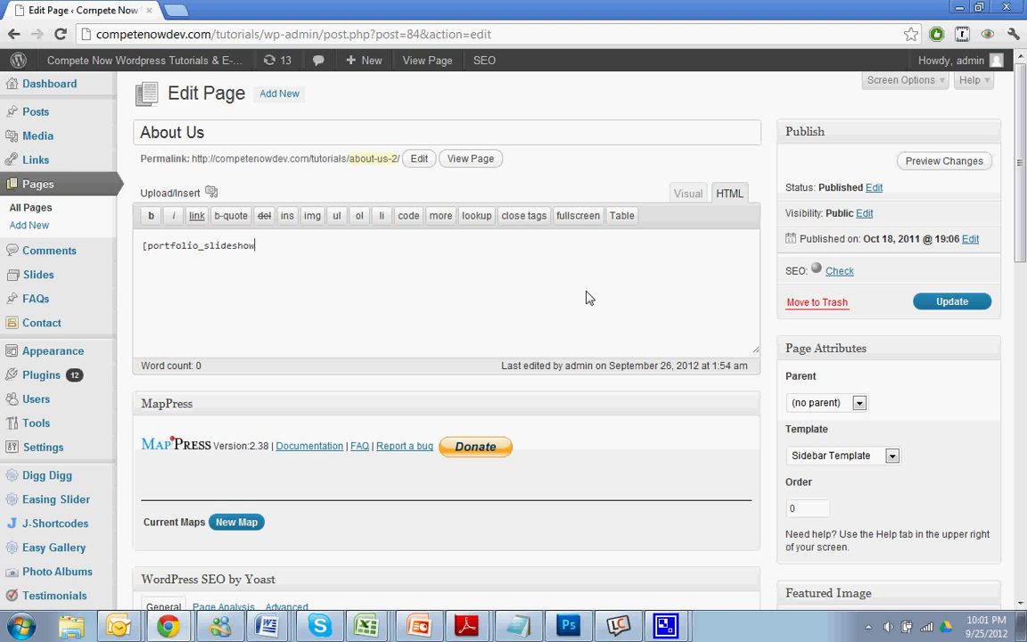
{"action": "type", "text": "]"}
- Save the About Us page, view it live, and jump the slideshow to the sixth photo
{"action": "left_click", "coordinate": [941, 303]}
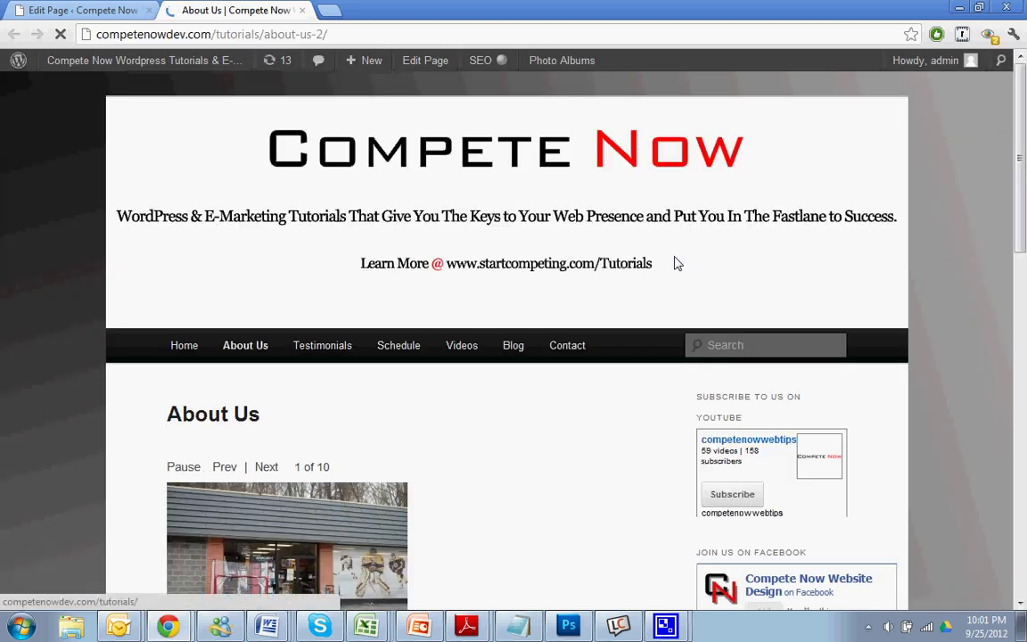
{"action": "scroll", "coordinate": [675, 263], "scroll_direction": "down", "scroll_amount": 3}
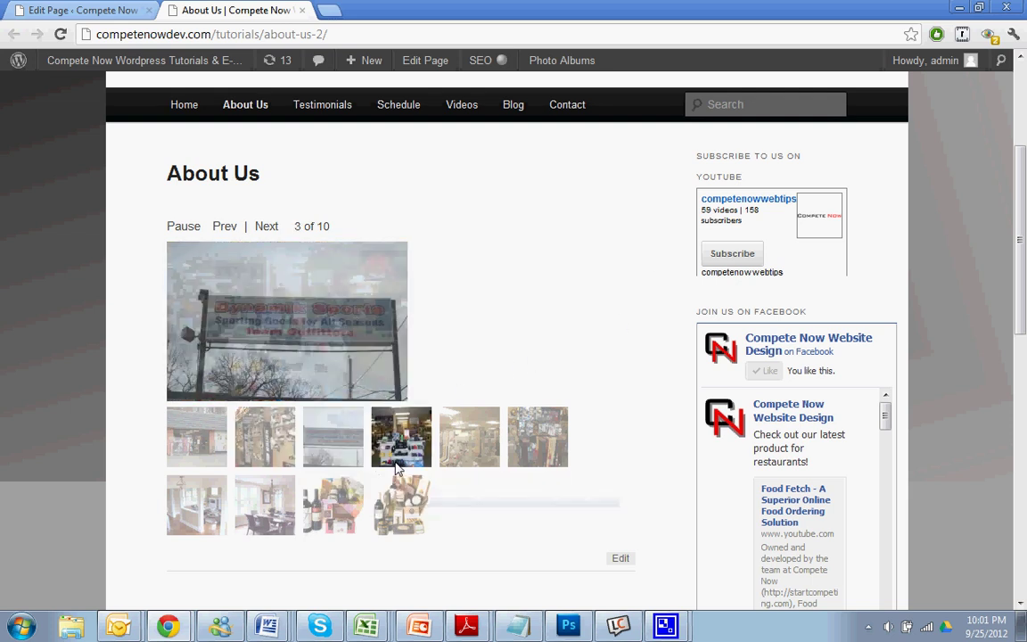
{"action": "left_click", "coordinate": [538, 437]}
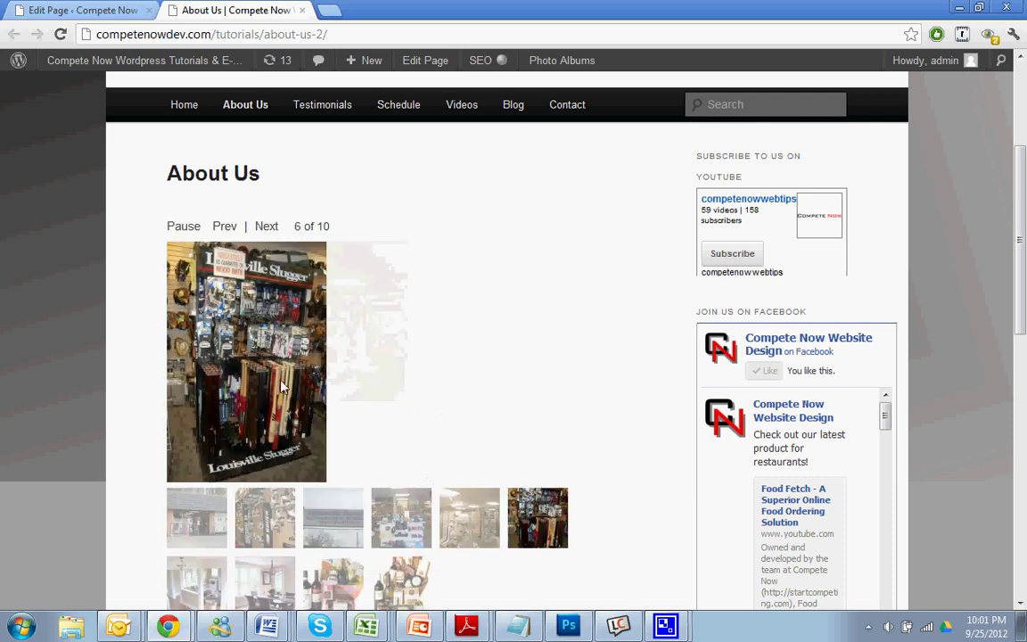
{"action": "scroll", "coordinate": [342, 357], "scroll_direction": "down", "scroll_amount": 1}
- In Settings > Portfolio Slideshow, change Slideshow size from medium to large and save
{"action": "left_click", "coordinate": [123, 8]}
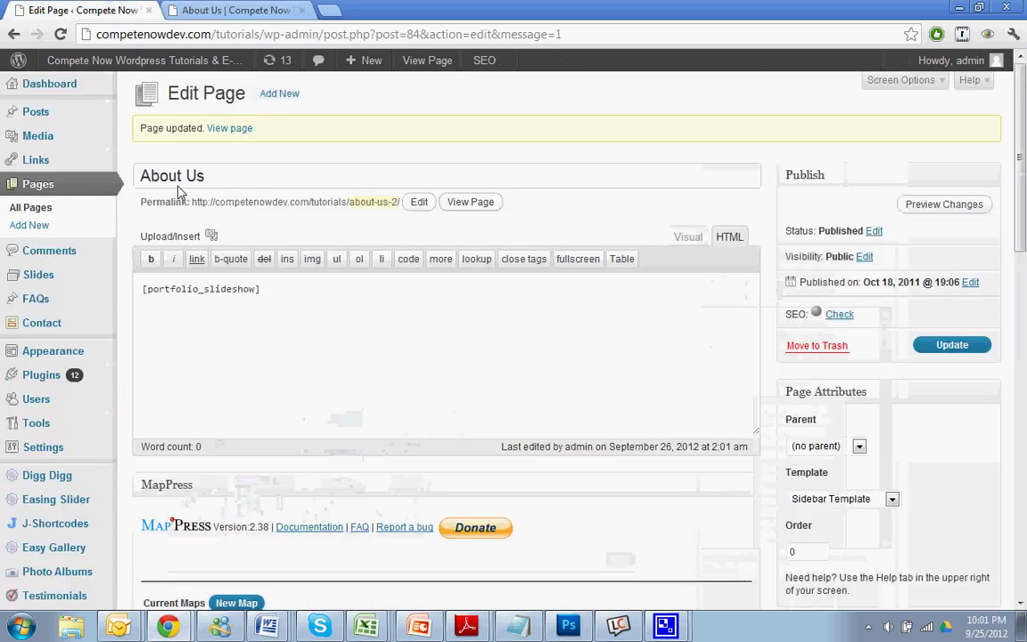
{"action": "scroll", "coordinate": [323, 405], "scroll_direction": "down", "scroll_amount": 2}
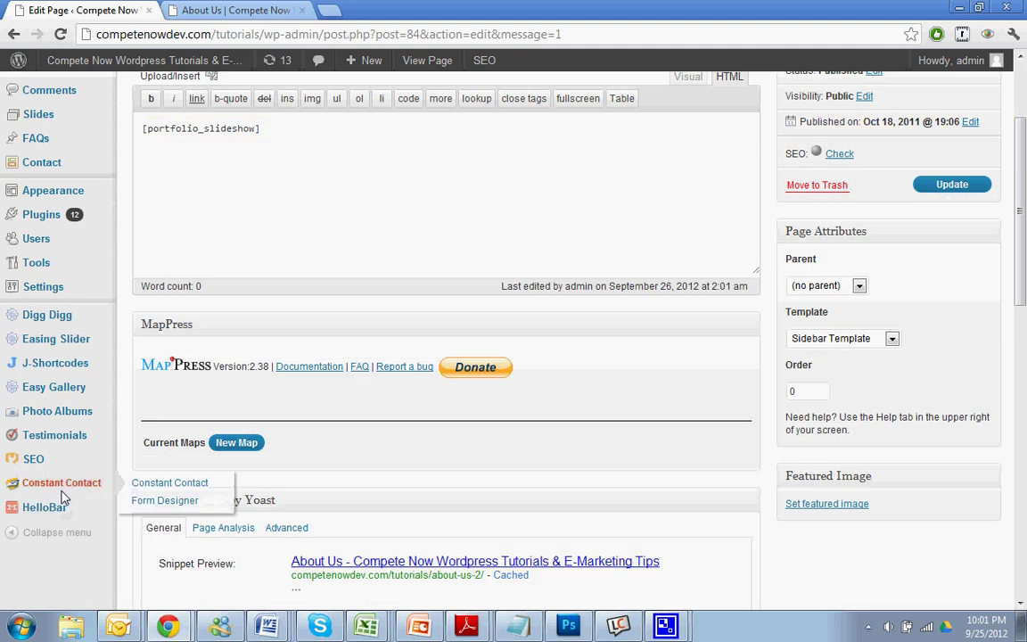
{"action": "mouse_move", "coordinate": [85, 401]}
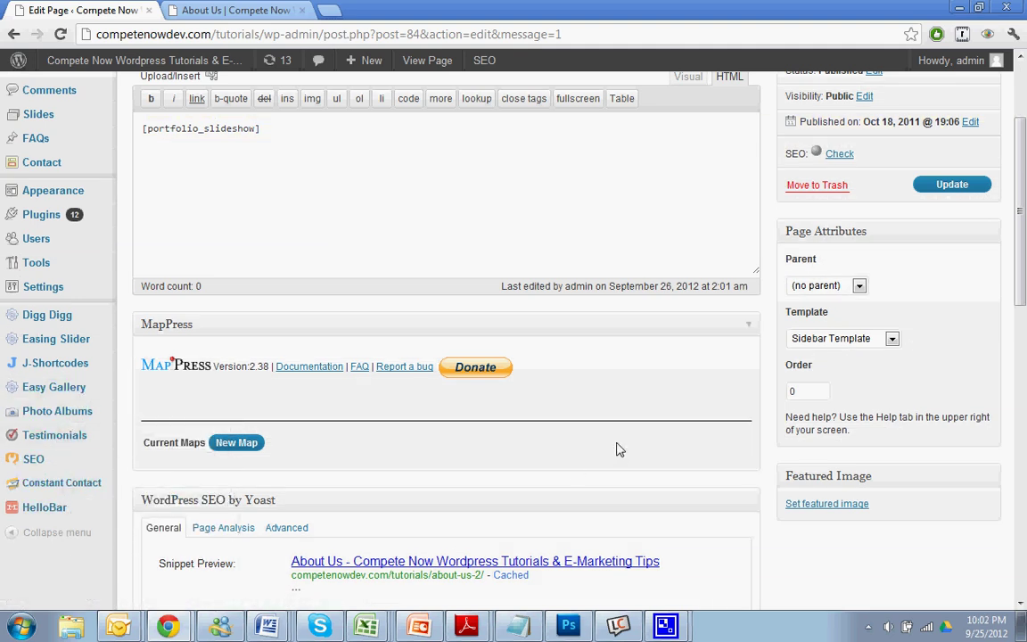
{"action": "mouse_move", "coordinate": [70, 293]}
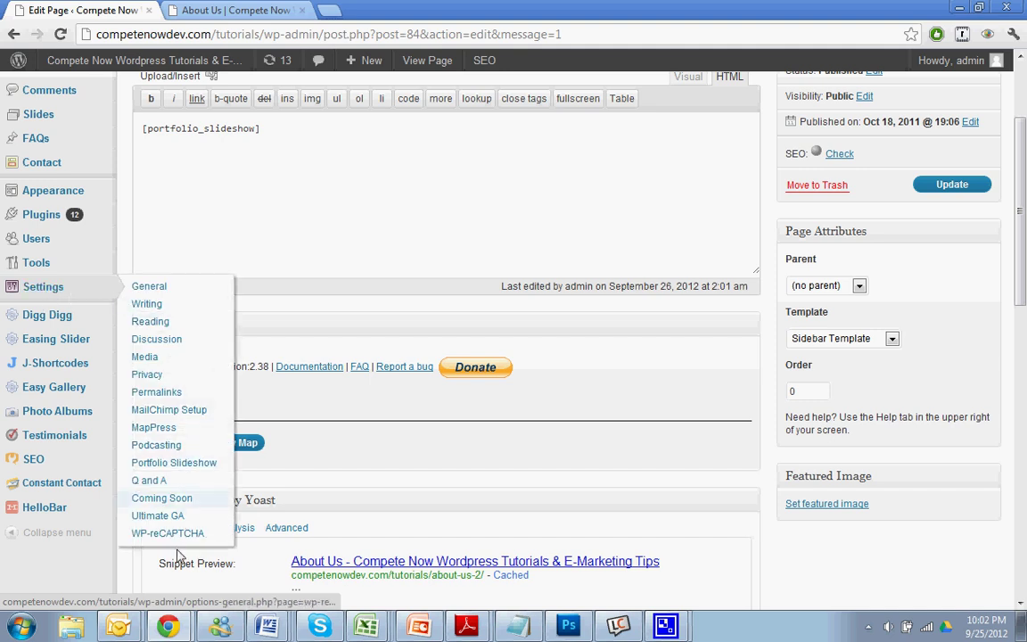
{"action": "left_click", "coordinate": [175, 463]}
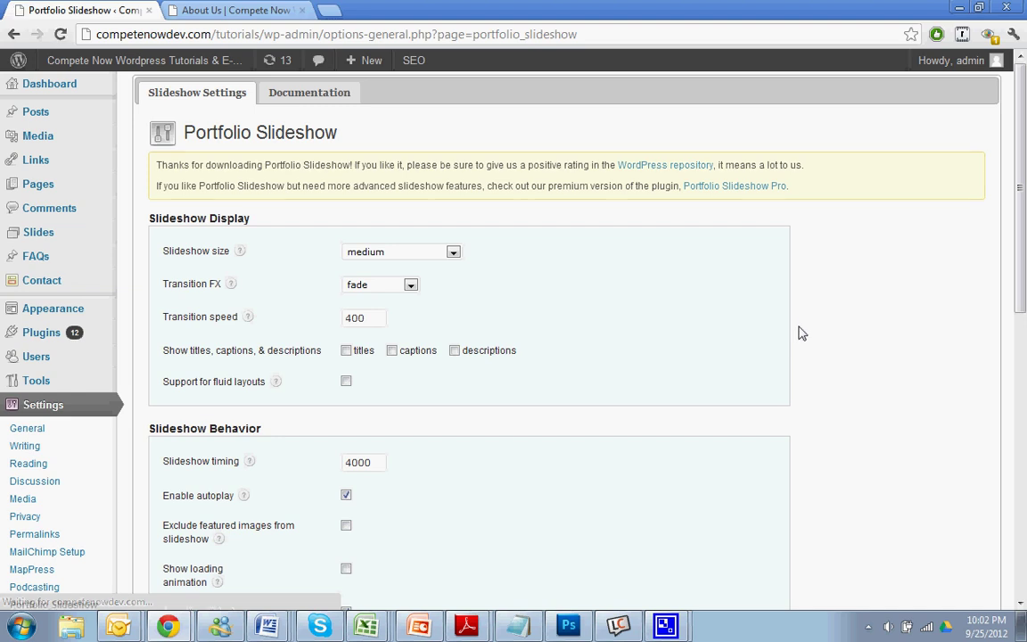
{"action": "scroll", "coordinate": [800, 333], "scroll_direction": "down", "scroll_amount": 2}
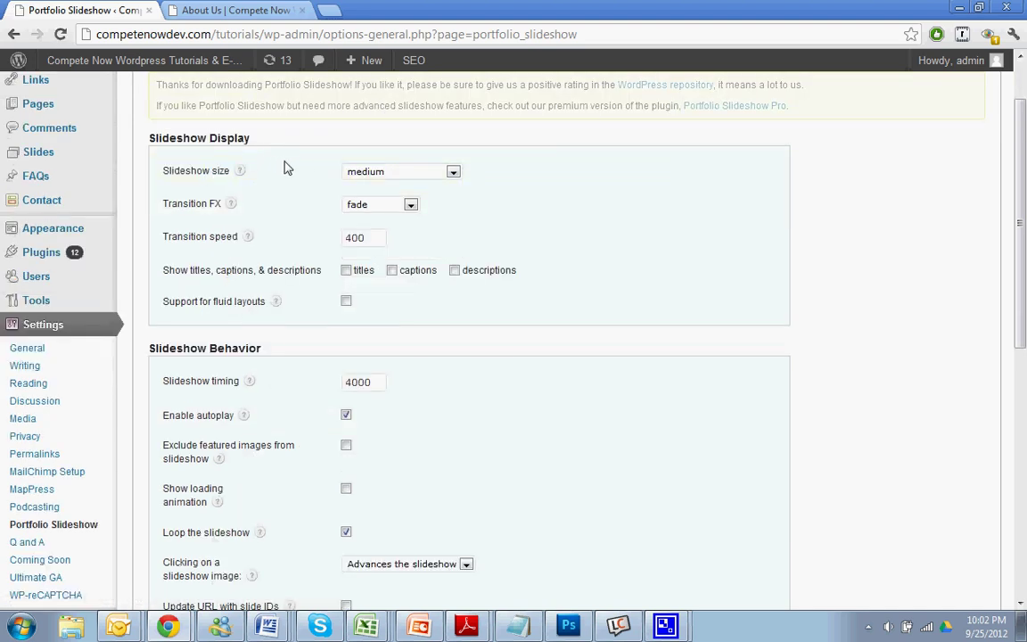
{"action": "left_click", "coordinate": [372, 172]}
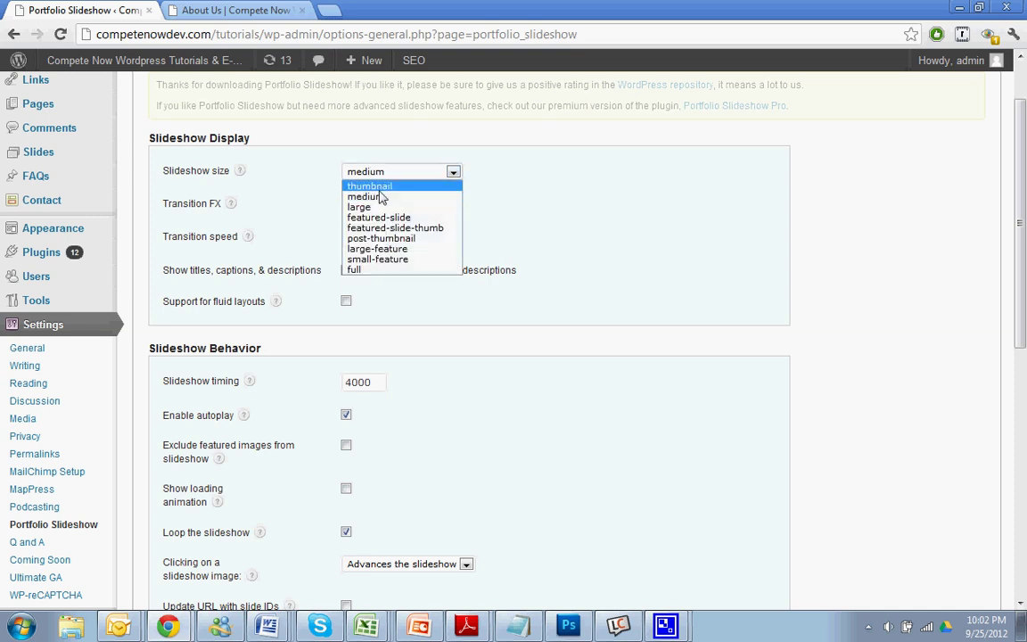
{"action": "left_click", "coordinate": [382, 207]}
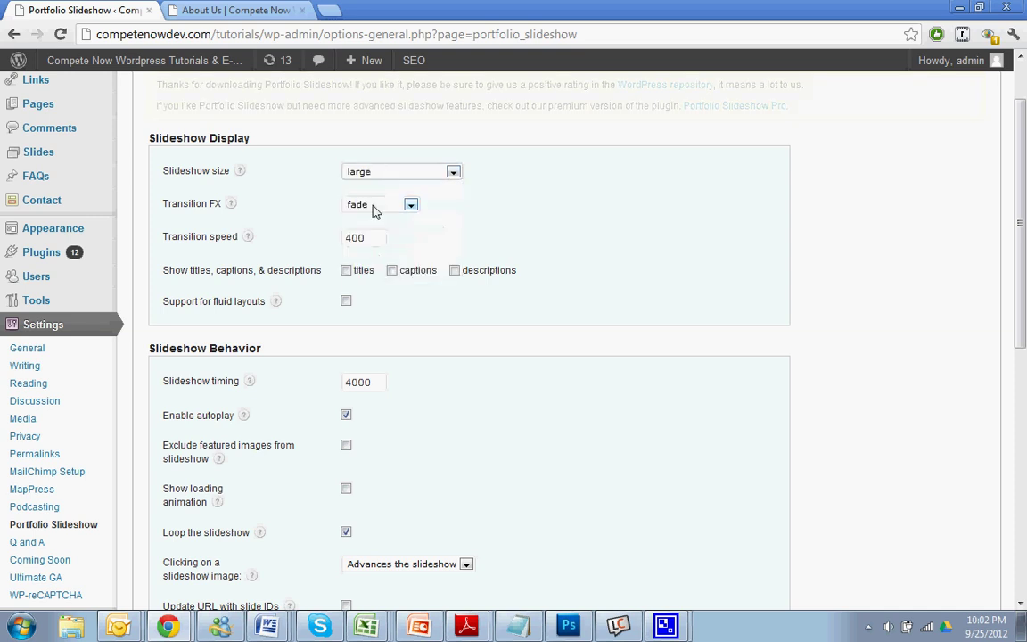
{"action": "scroll", "coordinate": [798, 334], "scroll_direction": "down", "scroll_amount": 5}
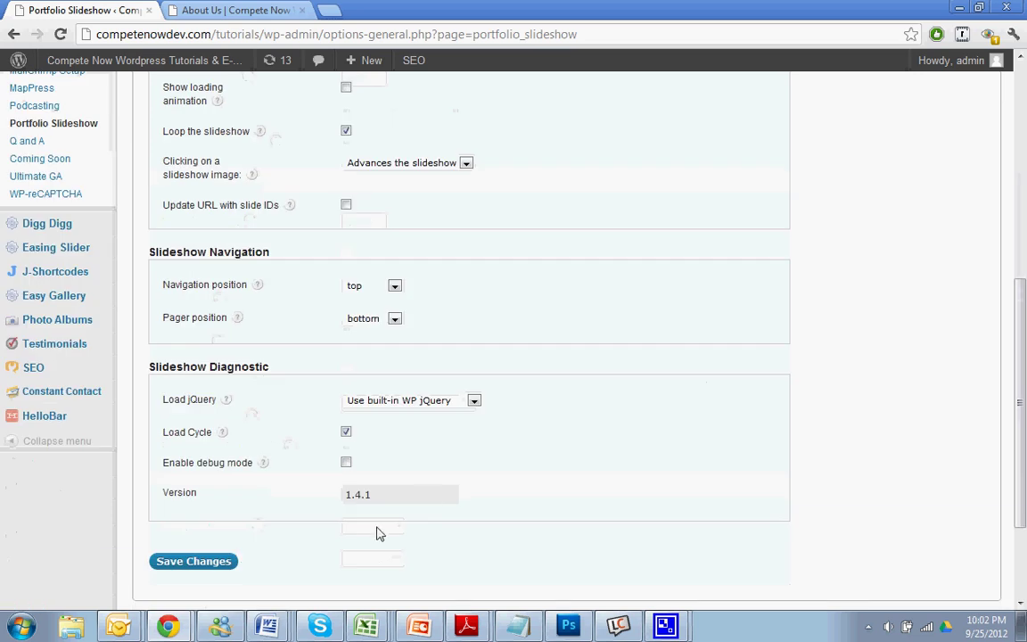
{"action": "left_click", "coordinate": [216, 568]}
{"action": "left_click", "coordinate": [248, 9]}
- Reload the About Us page and scroll down to the enlarged slideshow
{"action": "left_click", "coordinate": [36, 34]}
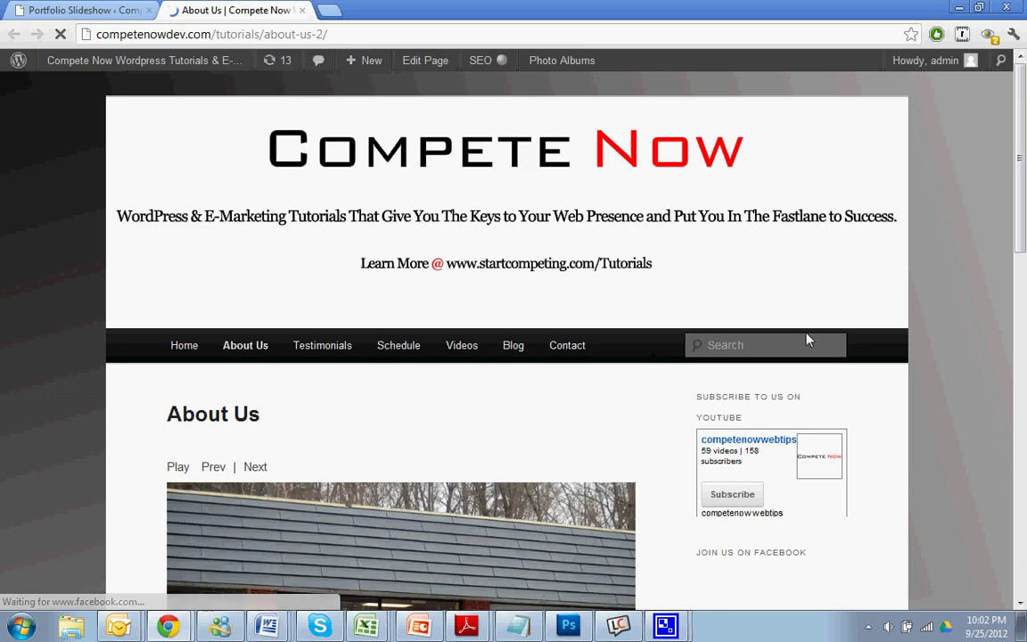
{"action": "scroll", "coordinate": [807, 337], "scroll_direction": "down", "scroll_amount": 4}
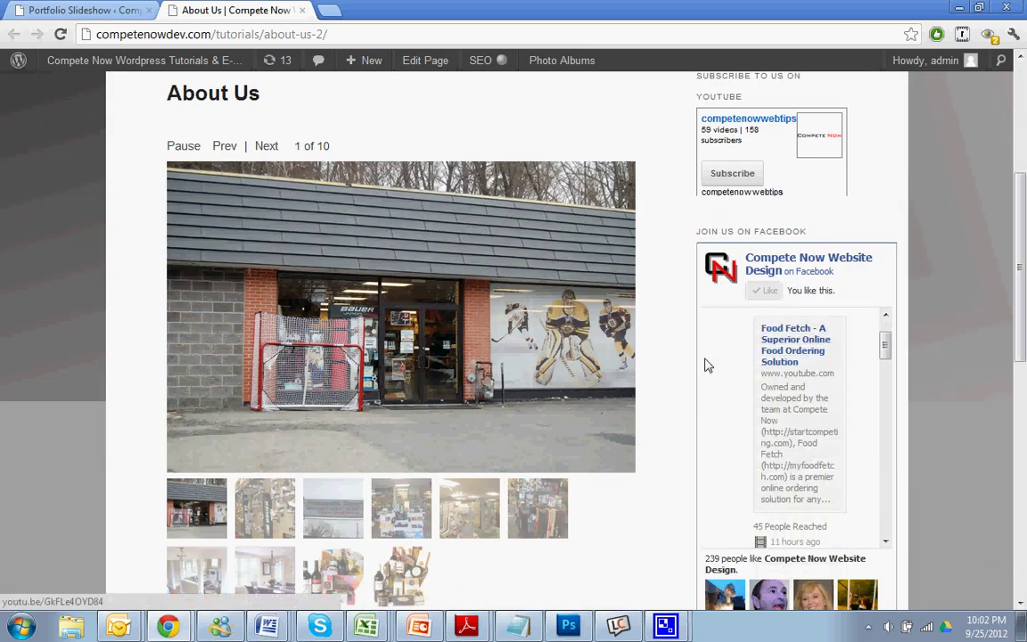
{"action": "scroll", "coordinate": [650, 410], "scroll_direction": "down", "scroll_amount": 1}
{"action": "scroll", "coordinate": [678, 388], "scroll_direction": "up", "scroll_amount": 4}
{"action": "scroll", "coordinate": [507, 367], "scroll_direction": "down", "scroll_amount": 4}
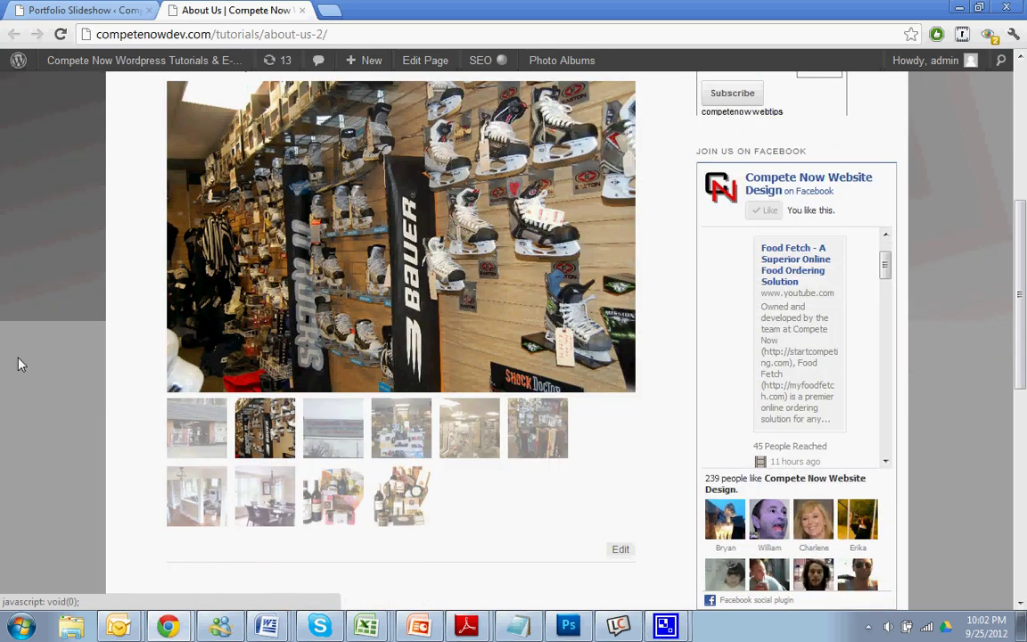
{"action": "scroll", "coordinate": [17, 362], "scroll_direction": "up", "scroll_amount": 3}
{"action": "scroll", "coordinate": [20, 364], "scroll_direction": "down", "scroll_amount": 2}
{"action": "scroll", "coordinate": [20, 364], "scroll_direction": "down", "scroll_amount": 1}
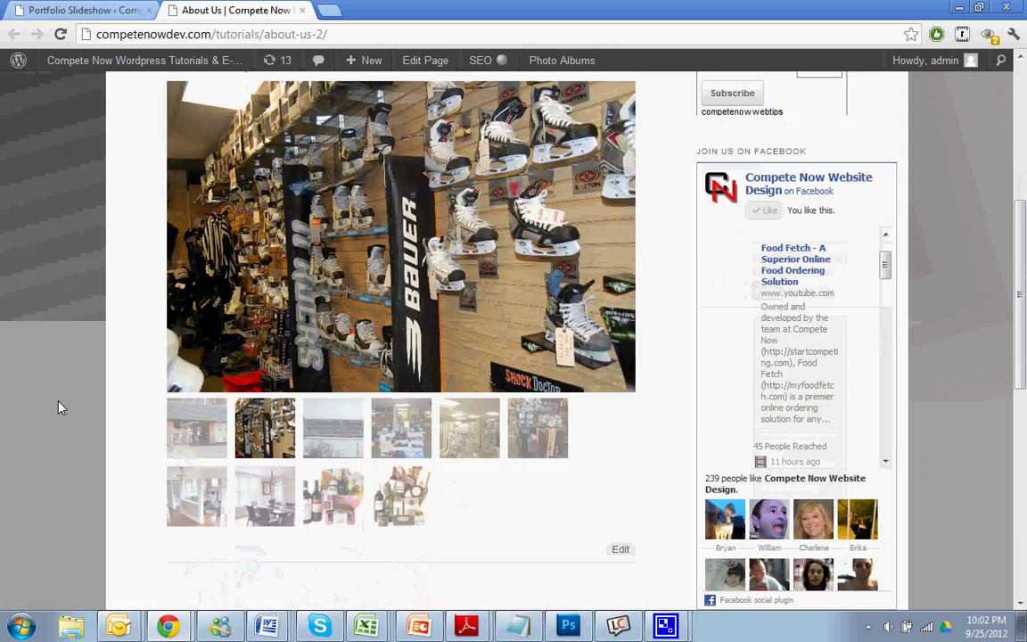
- Use the thumbnails to show the gift-basket, store-interior, dining-room and store-sign photos
{"action": "left_click", "coordinate": [358, 522]}
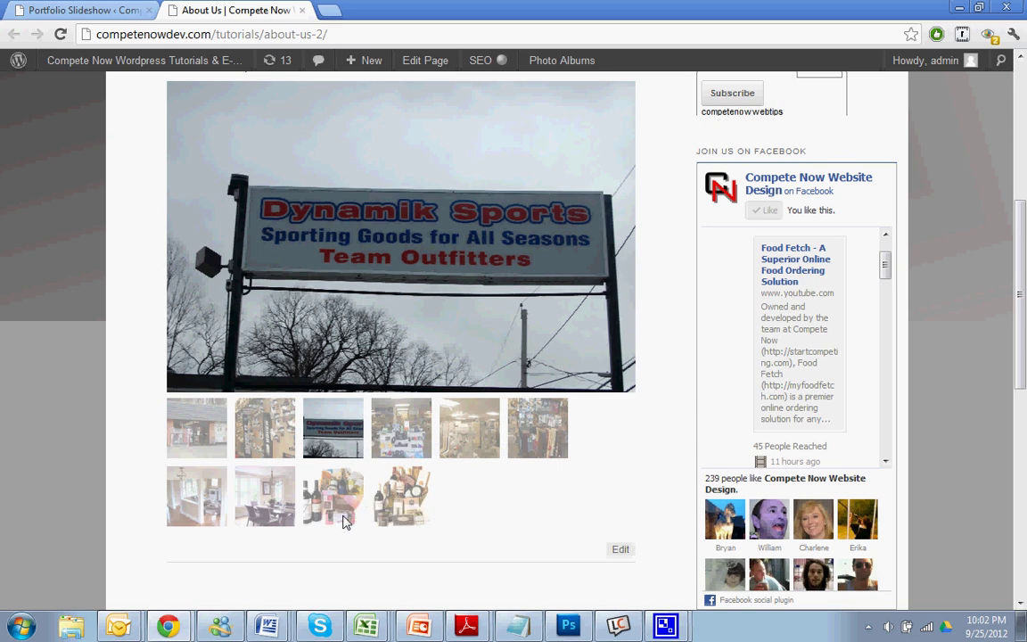
{"action": "left_click", "coordinate": [458, 499]}
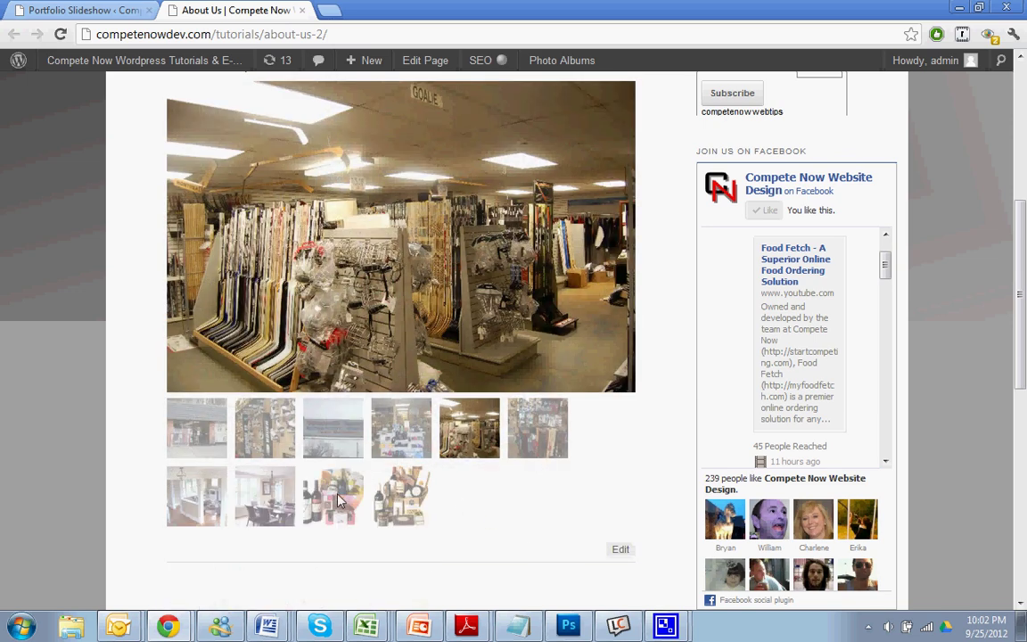
{"action": "left_click", "coordinate": [263, 491]}
{"action": "left_click", "coordinate": [212, 532]}
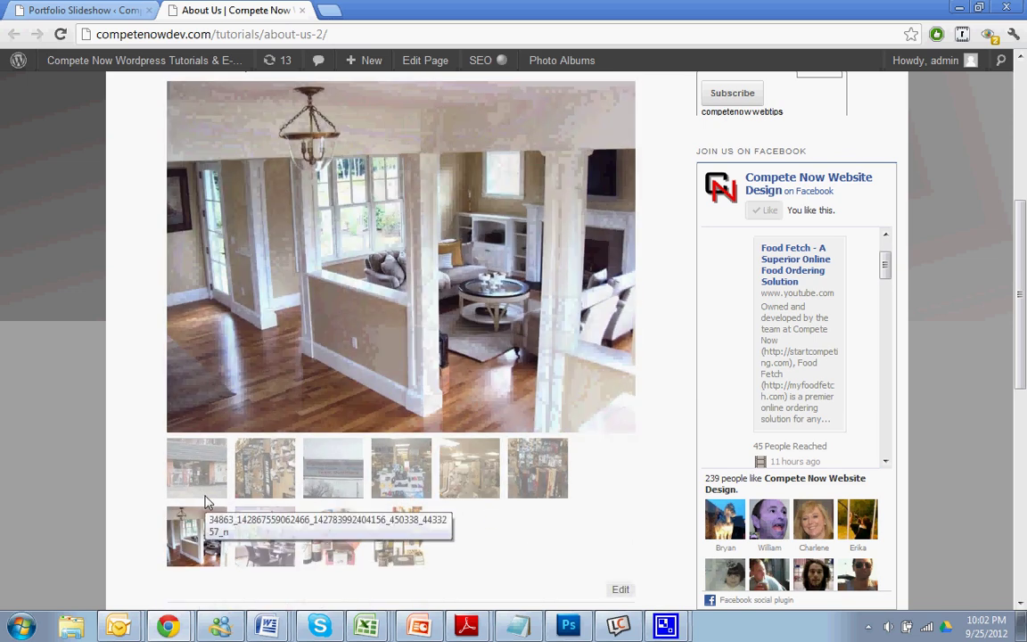
{"action": "left_click", "coordinate": [332, 443]}
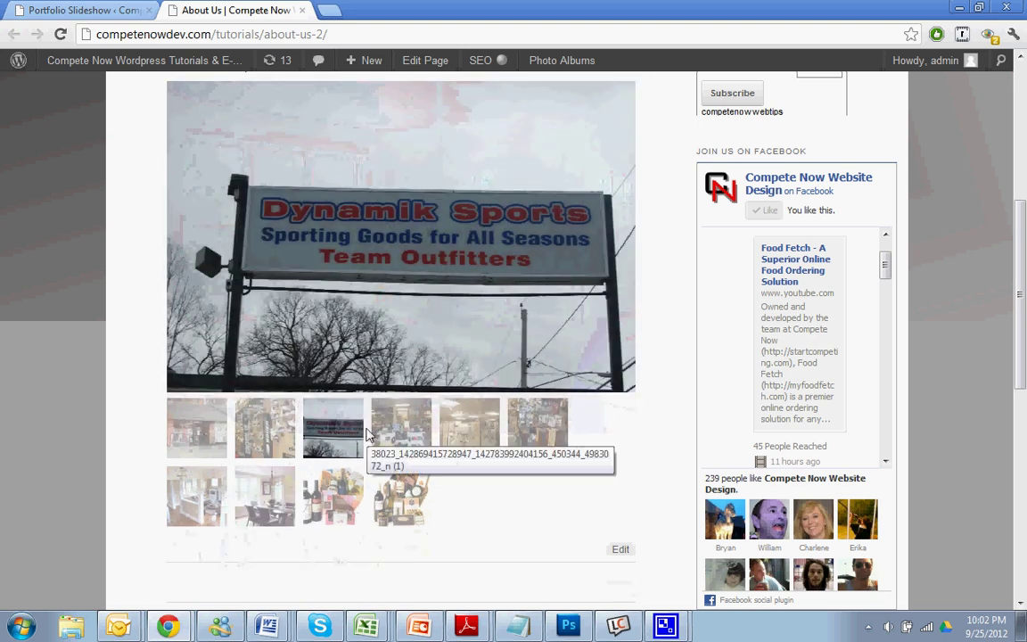
{"action": "left_click", "coordinate": [401, 429]}
{"action": "scroll", "coordinate": [409, 463], "scroll_direction": "up", "scroll_amount": 3}
{"action": "scroll", "coordinate": [408, 463], "scroll_direction": "down", "scroll_amount": 3}
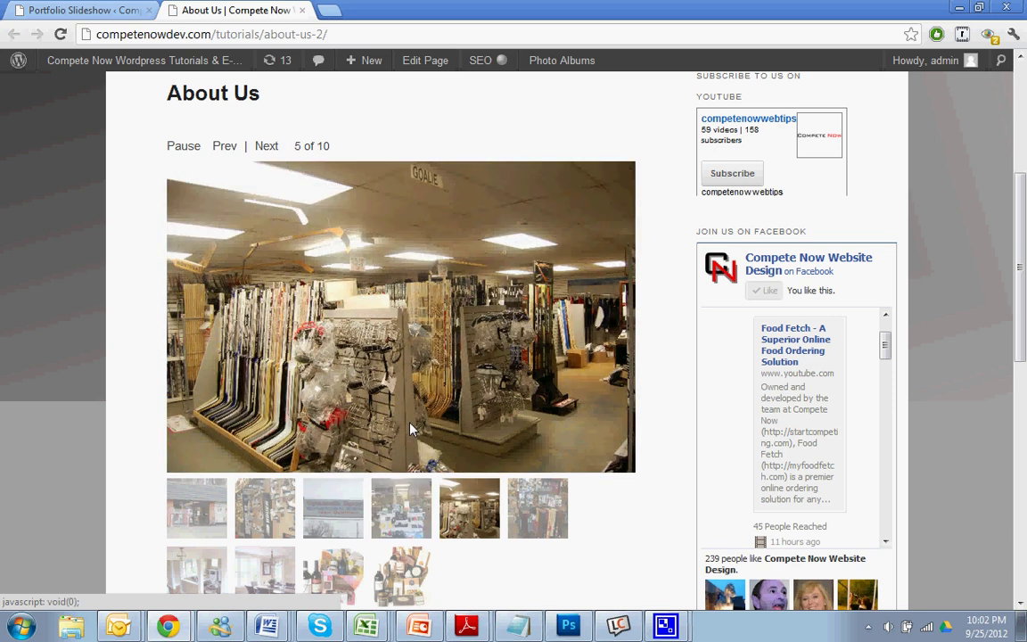
{"action": "scroll", "coordinate": [411, 430], "scroll_direction": "up", "scroll_amount": 3}
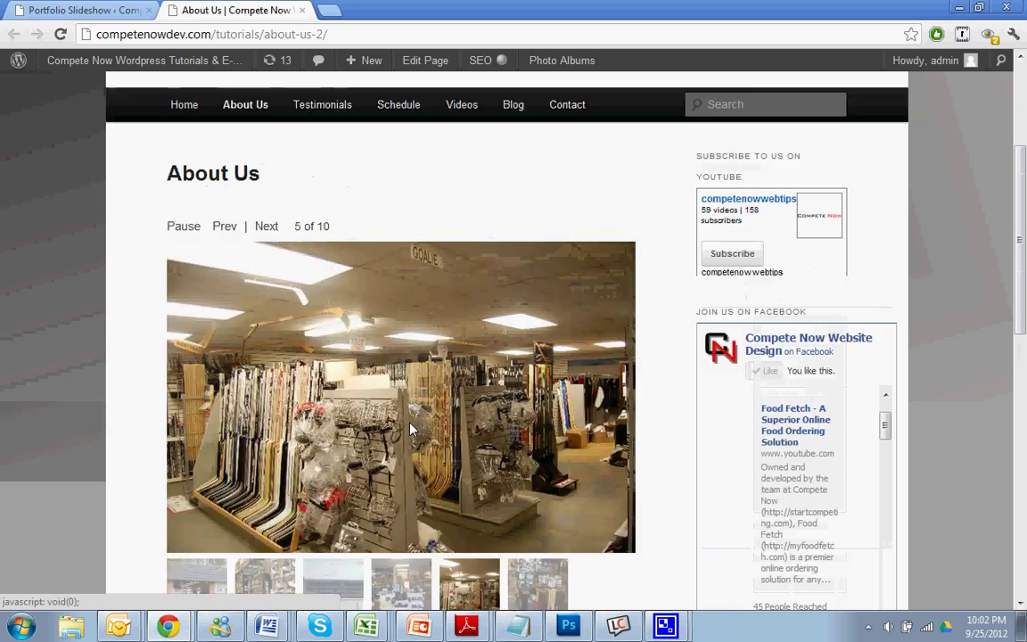
- Set the slideshow's Navigation position to disabled, save, and reload the About Us page
{"action": "left_click", "coordinate": [85, 10]}
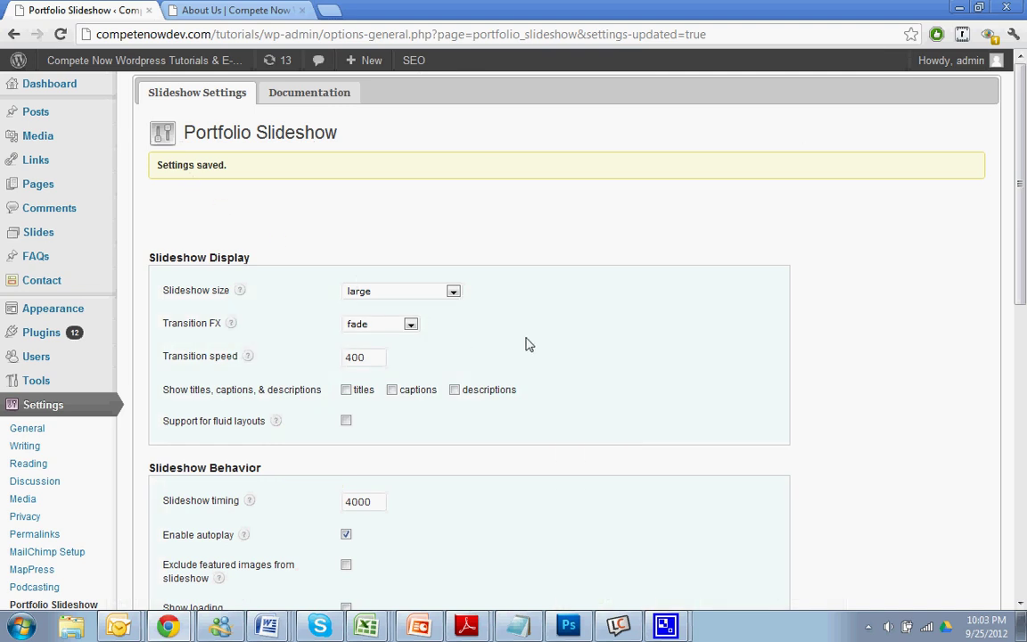
{"action": "scroll", "coordinate": [526, 344], "scroll_direction": "down", "scroll_amount": 5}
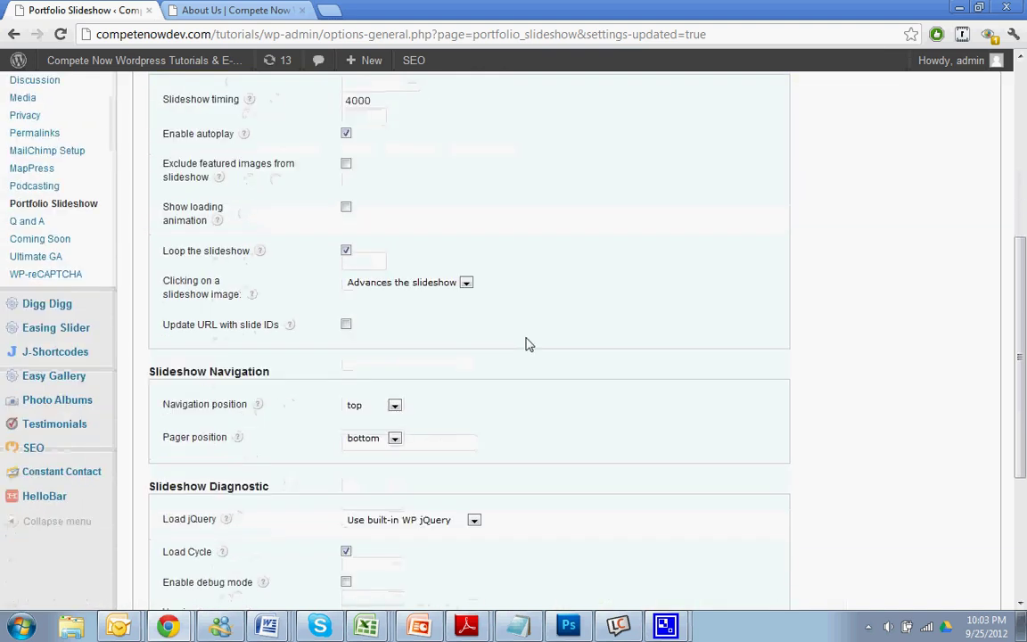
{"action": "scroll", "coordinate": [526, 344], "scroll_direction": "down", "scroll_amount": 1}
{"action": "left_click", "coordinate": [388, 326]}
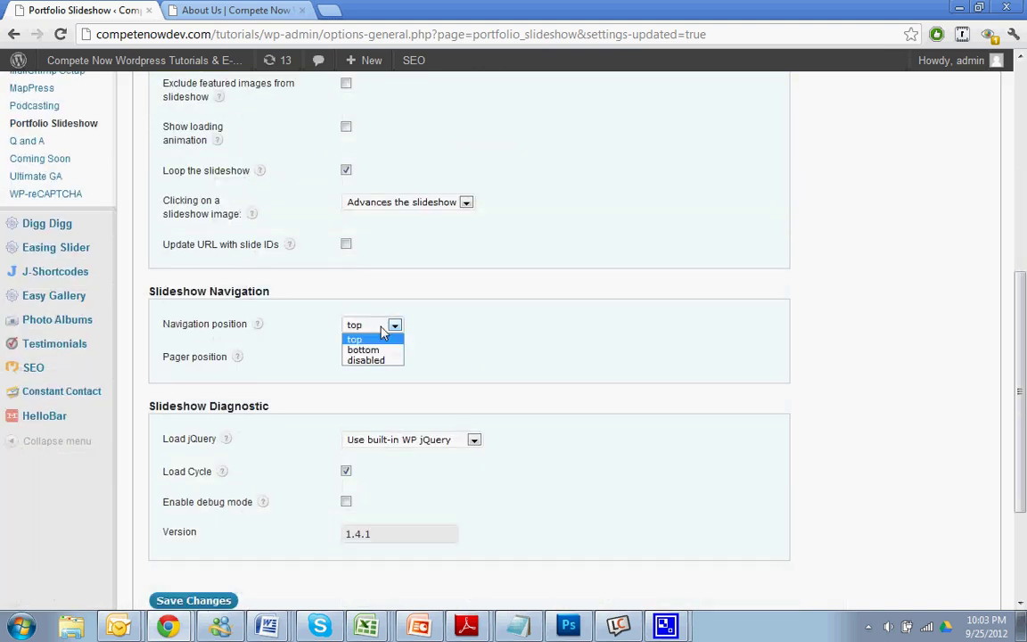
{"action": "left_click", "coordinate": [364, 360]}
{"action": "left_click", "coordinate": [201, 603]}
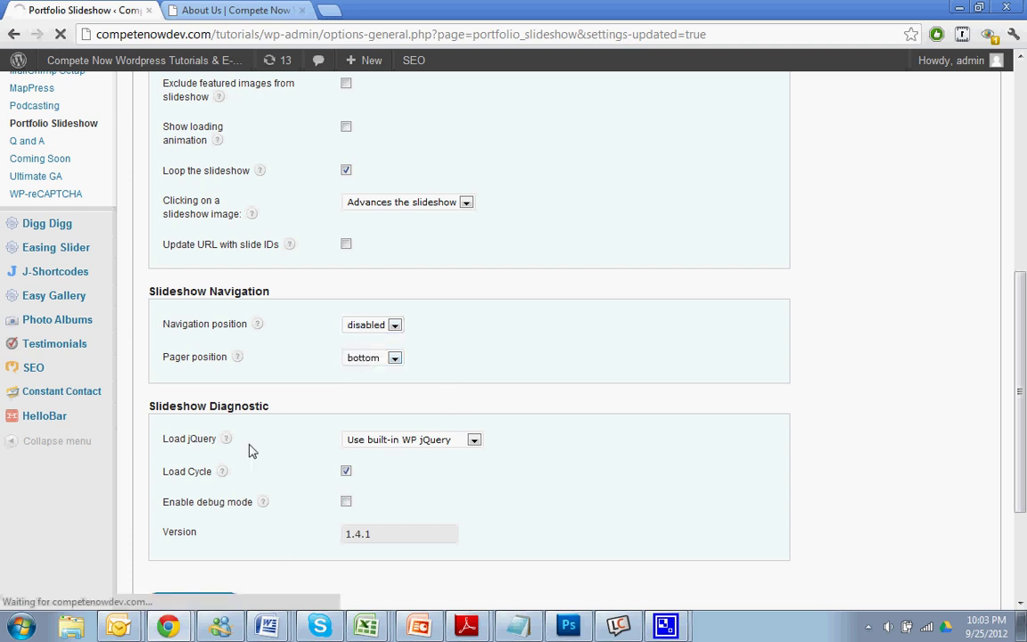
{"action": "left_click", "coordinate": [268, 11]}
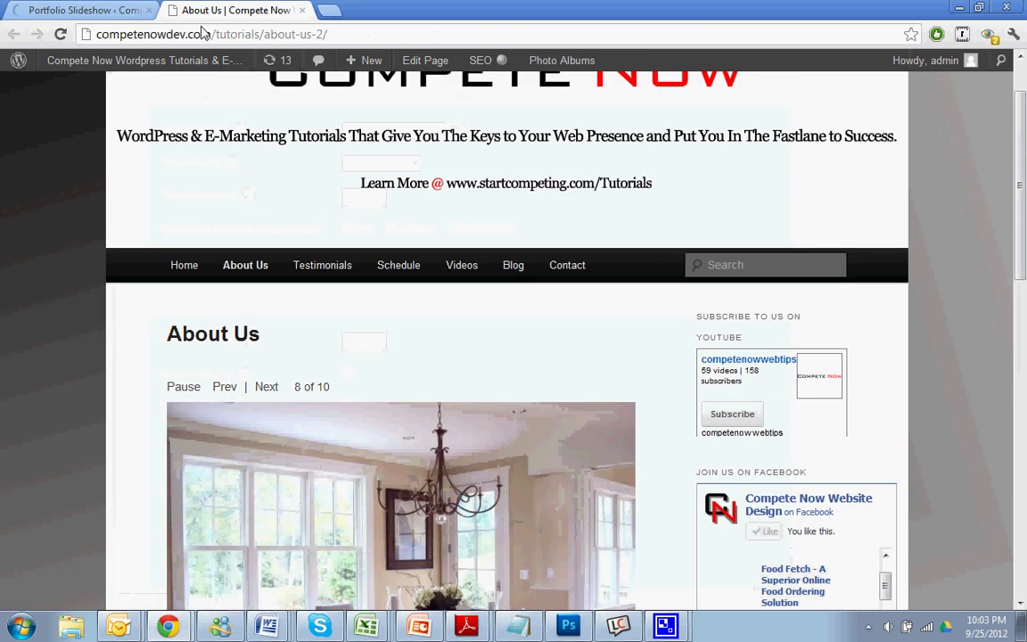
{"action": "left_click", "coordinate": [60, 34]}
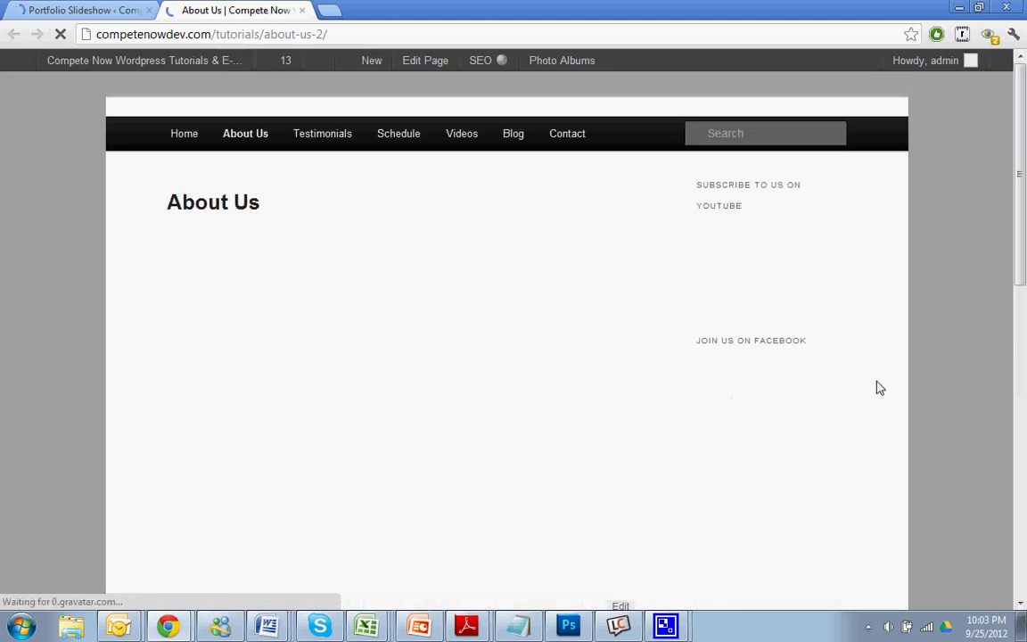
- Scroll through the refreshed About Us slideshow to confirm the Prev/Next links are gone
{"action": "scroll", "coordinate": [754, 429], "scroll_direction": "down", "scroll_amount": 2}
{"action": "scroll", "coordinate": [755, 430], "scroll_direction": "down", "scroll_amount": 2}
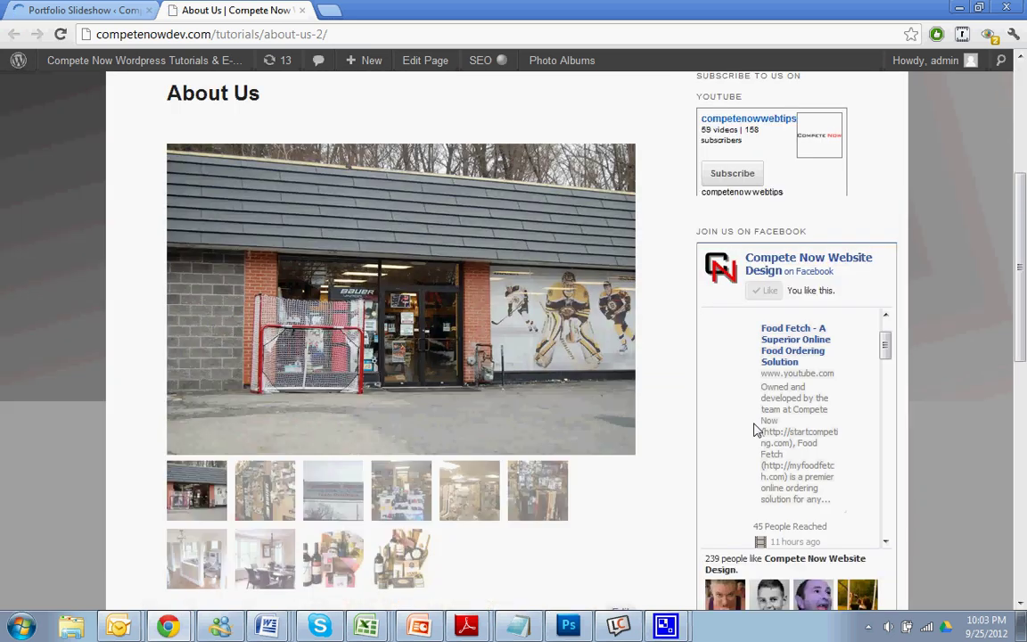
{"action": "scroll", "coordinate": [754, 430], "scroll_direction": "down", "scroll_amount": 2}
{"action": "scroll", "coordinate": [463, 350], "scroll_direction": "up", "scroll_amount": 6}
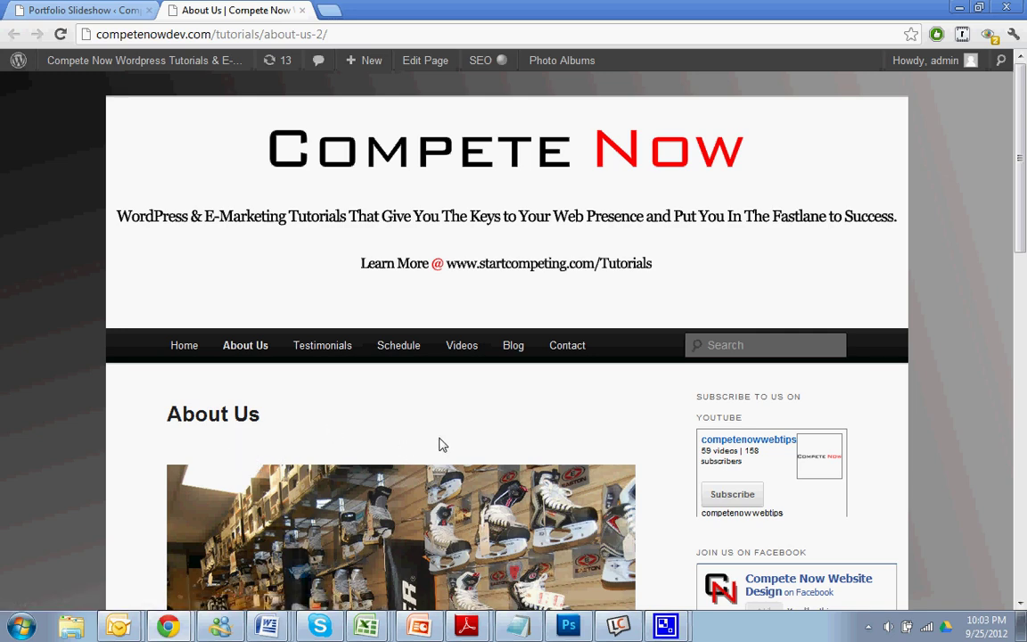
{"action": "scroll", "coordinate": [439, 444], "scroll_direction": "down", "scroll_amount": 5}
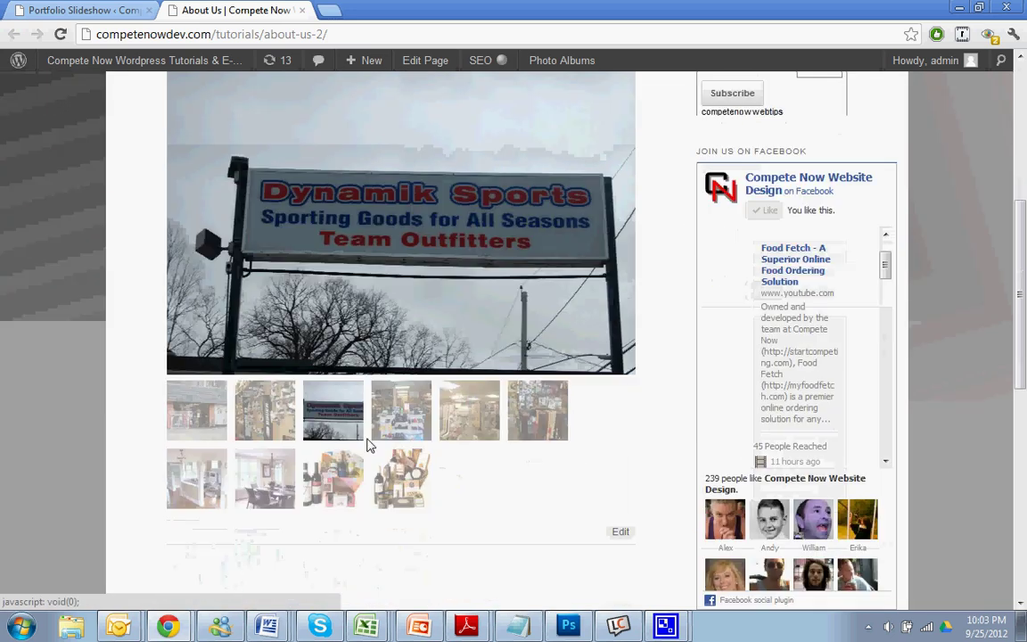
{"action": "scroll", "coordinate": [370, 445], "scroll_direction": "down", "scroll_amount": 2}
{"action": "scroll", "coordinate": [370, 445], "scroll_direction": "up", "scroll_amount": 4}
{"action": "scroll", "coordinate": [370, 445], "scroll_direction": "down", "scroll_amount": 1}
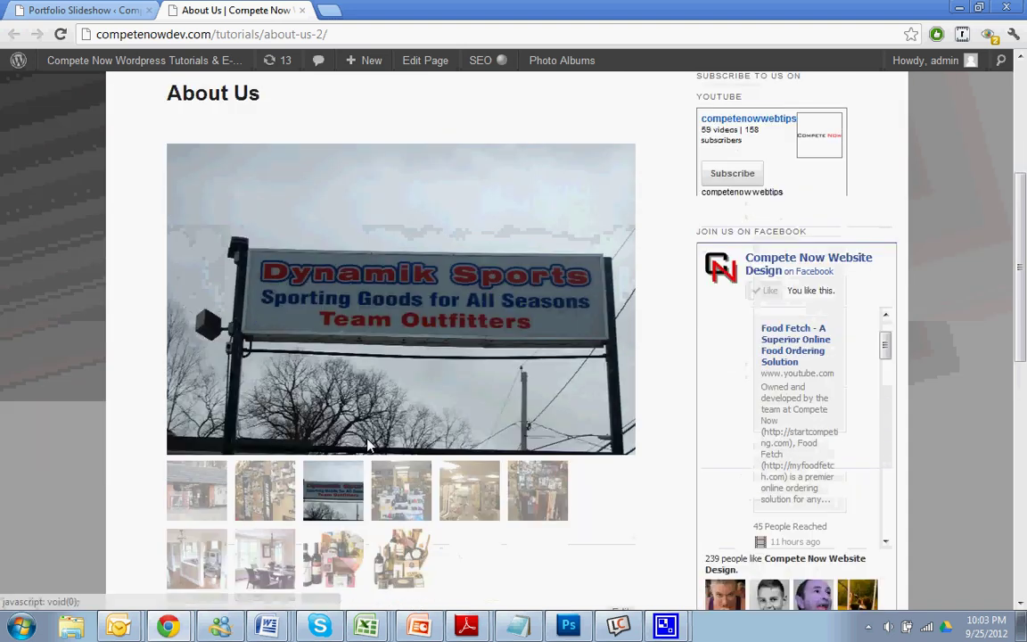
{"action": "scroll", "coordinate": [370, 444], "scroll_direction": "down", "scroll_amount": 1}
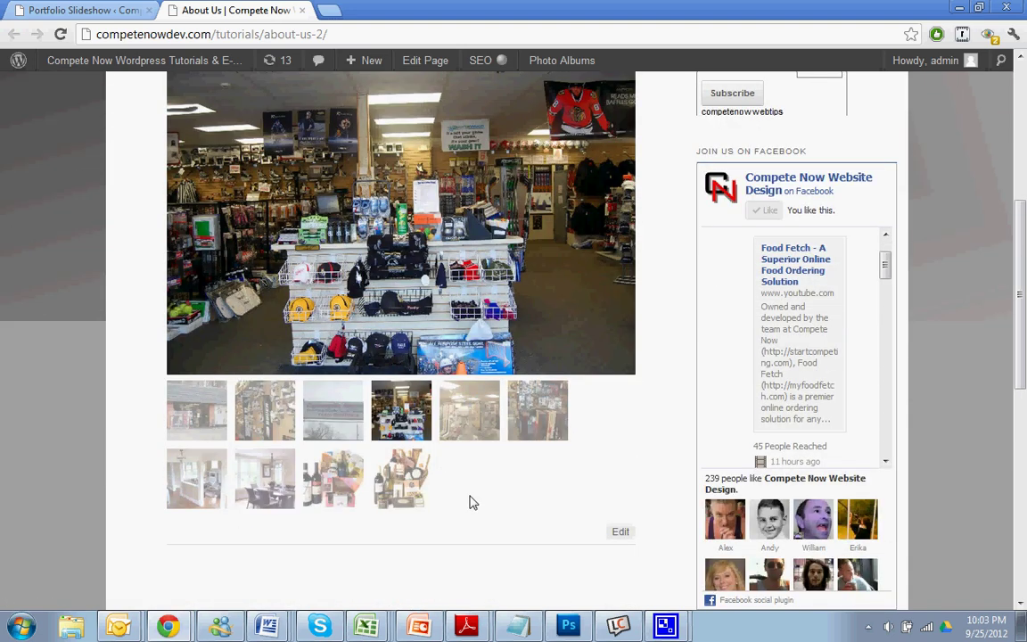
{"action": "scroll", "coordinate": [472, 502], "scroll_direction": "up", "scroll_amount": 5}
{"action": "key", "text": "ctrl+shift+Tab"}
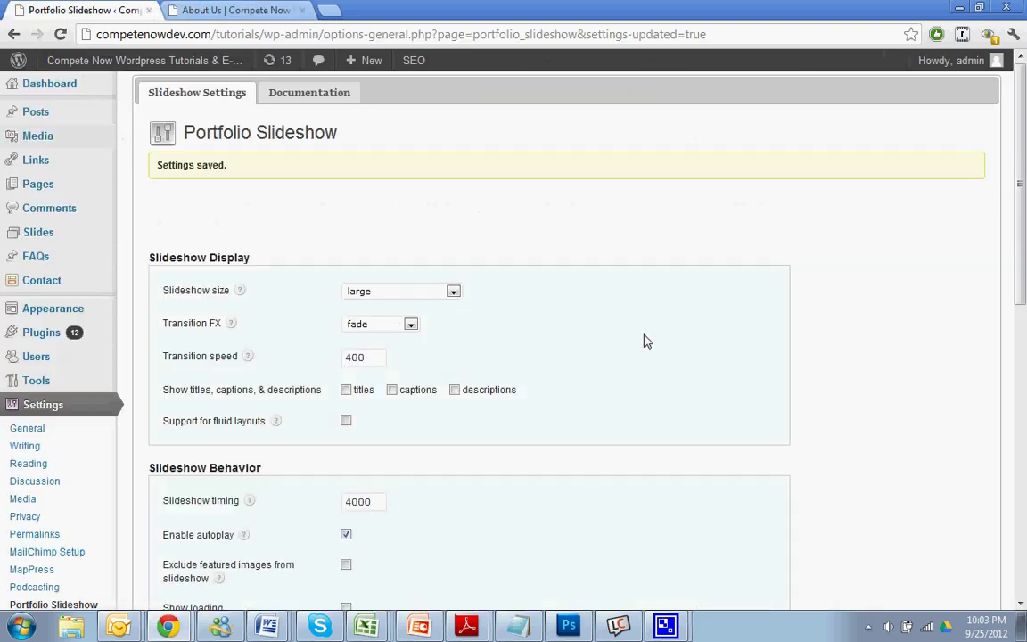
- Scroll to the Pager position option, leave it at bottom, and reload the About Us page
{"action": "scroll", "coordinate": [648, 342], "scroll_direction": "down", "scroll_amount": 1}
{"action": "scroll", "coordinate": [648, 341], "scroll_direction": "down", "scroll_amount": 1}
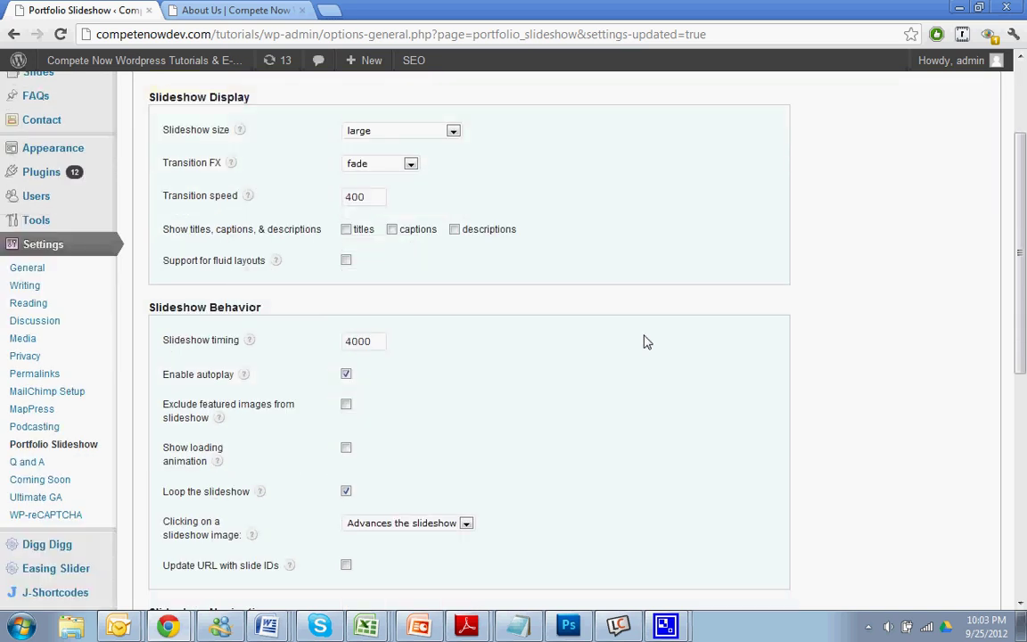
{"action": "scroll", "coordinate": [647, 341], "scroll_direction": "down", "scroll_amount": 1}
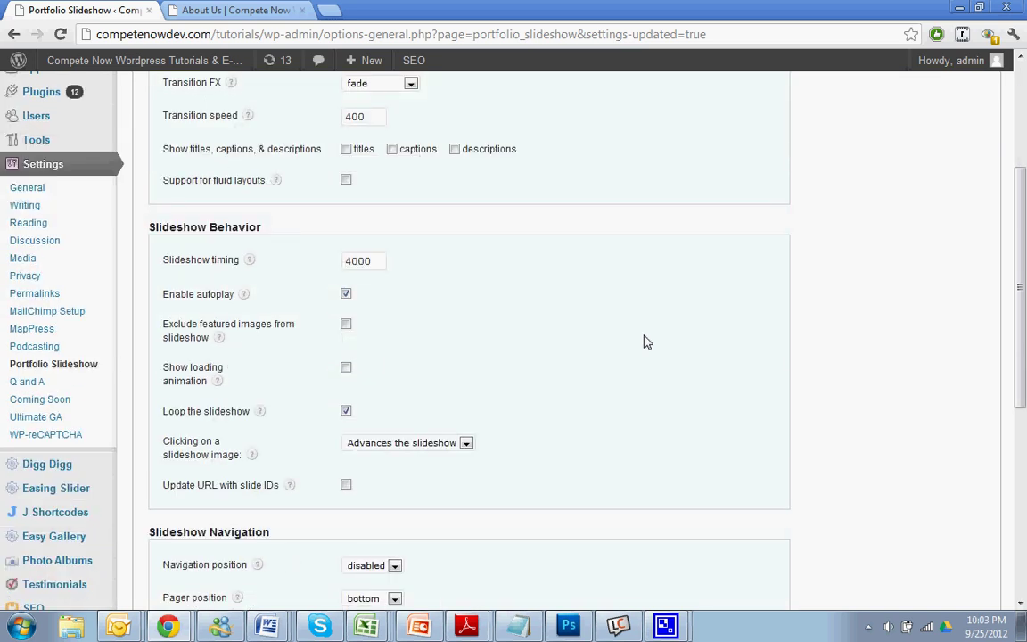
{"action": "scroll", "coordinate": [647, 341], "scroll_direction": "down", "scroll_amount": 1}
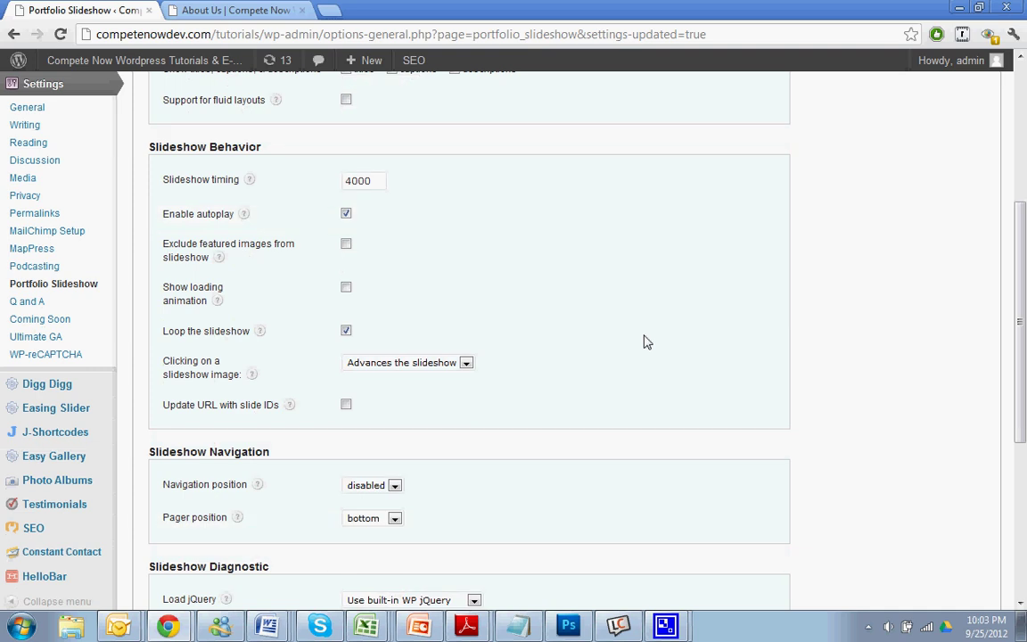
{"action": "scroll", "coordinate": [648, 341], "scroll_direction": "down", "scroll_amount": 1}
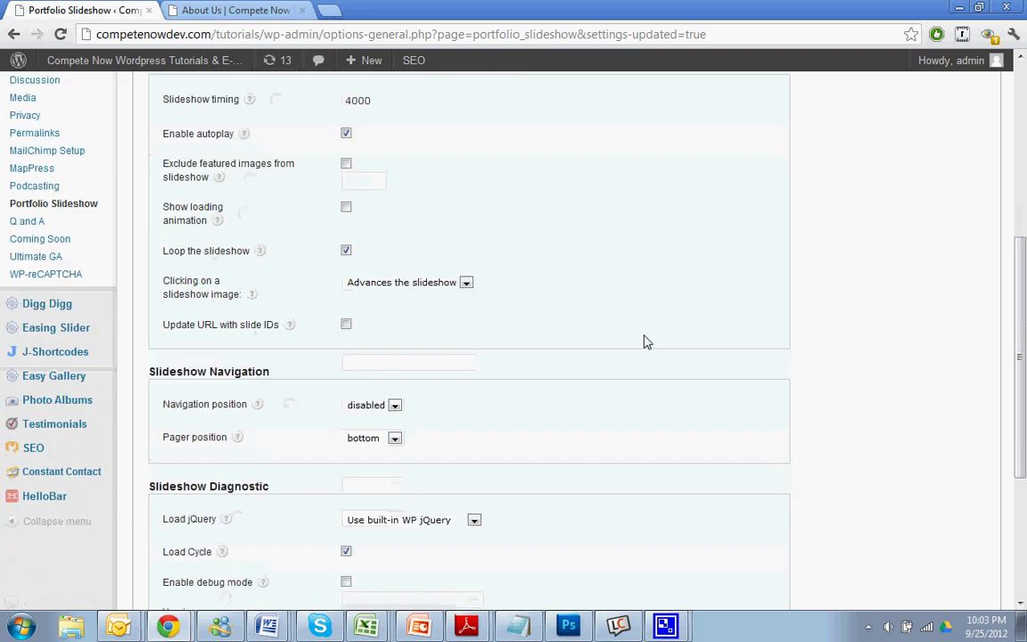
{"action": "left_click", "coordinate": [381, 434]}
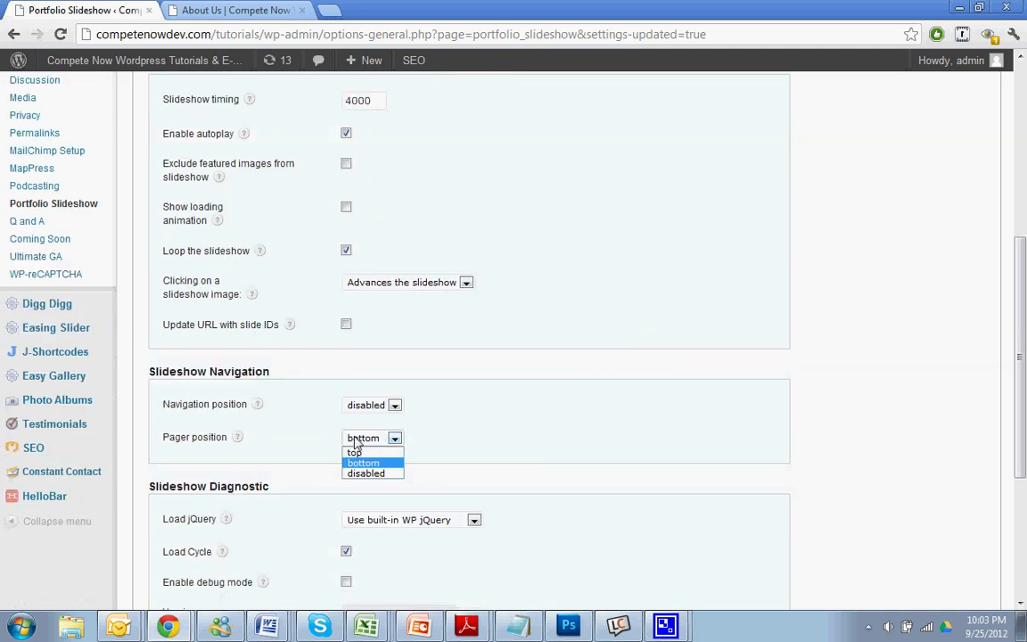
{"action": "left_click", "coordinate": [361, 432]}
{"action": "key", "text": "ctrl+Tab"}
{"action": "scroll", "coordinate": [347, 437], "scroll_direction": "down", "scroll_amount": 5}
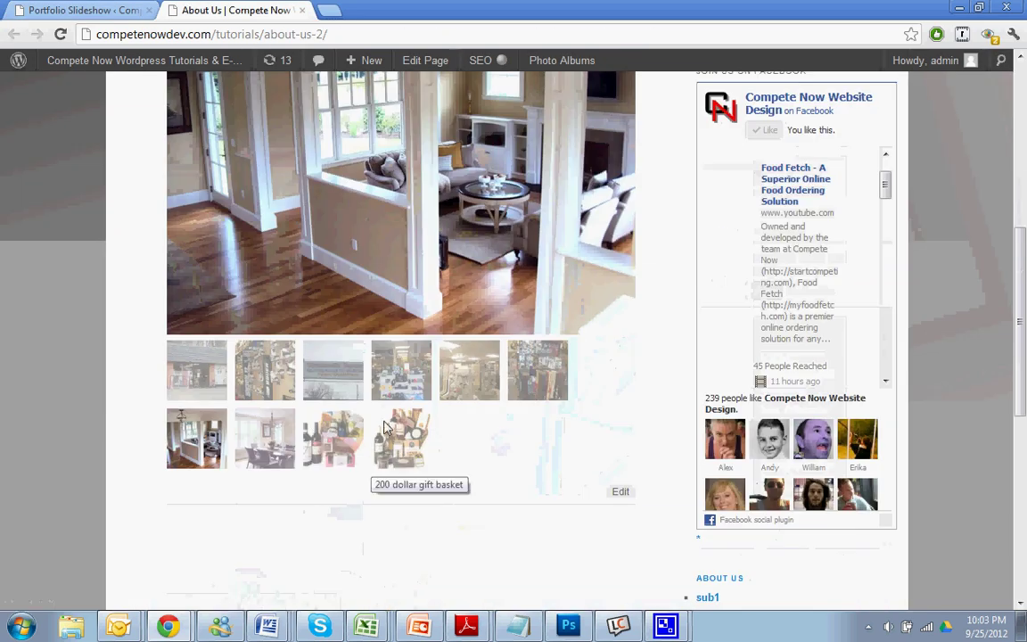
{"action": "key", "text": "F5"}
{"action": "key", "text": "ctrl+Tab"}
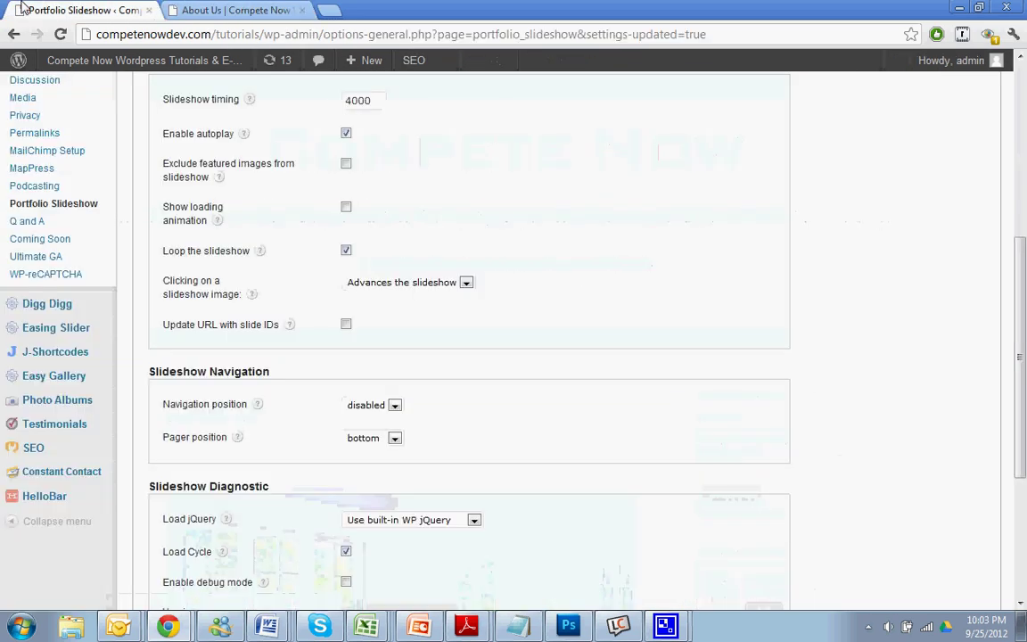
- Set Pager position to disabled and save the Portfolio Slideshow settings
{"action": "left_click", "coordinate": [360, 355]}
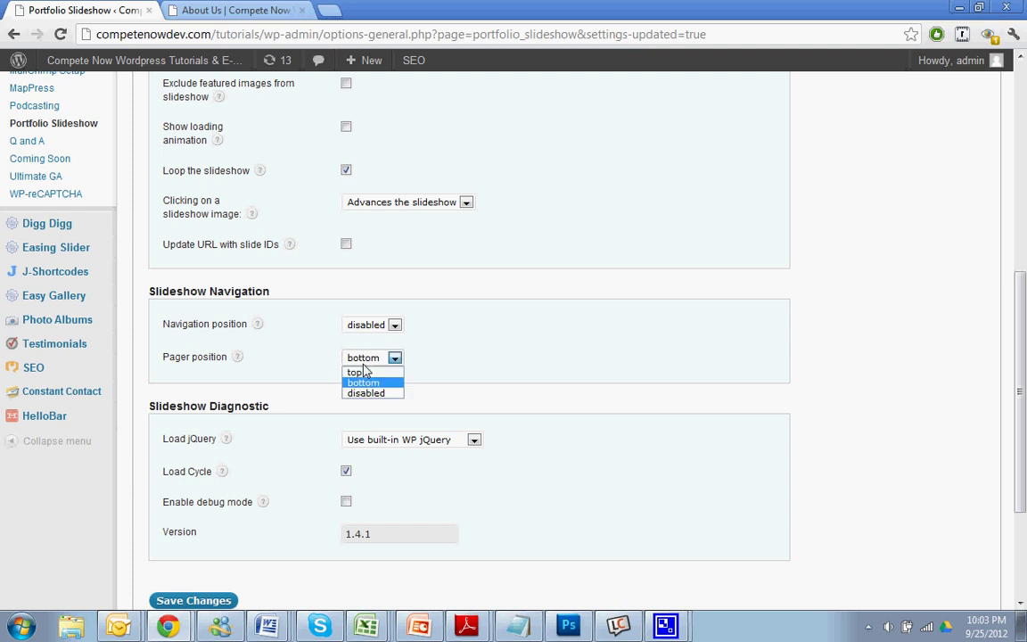
{"action": "left_click", "coordinate": [366, 393]}
{"action": "left_click", "coordinate": [211, 600]}
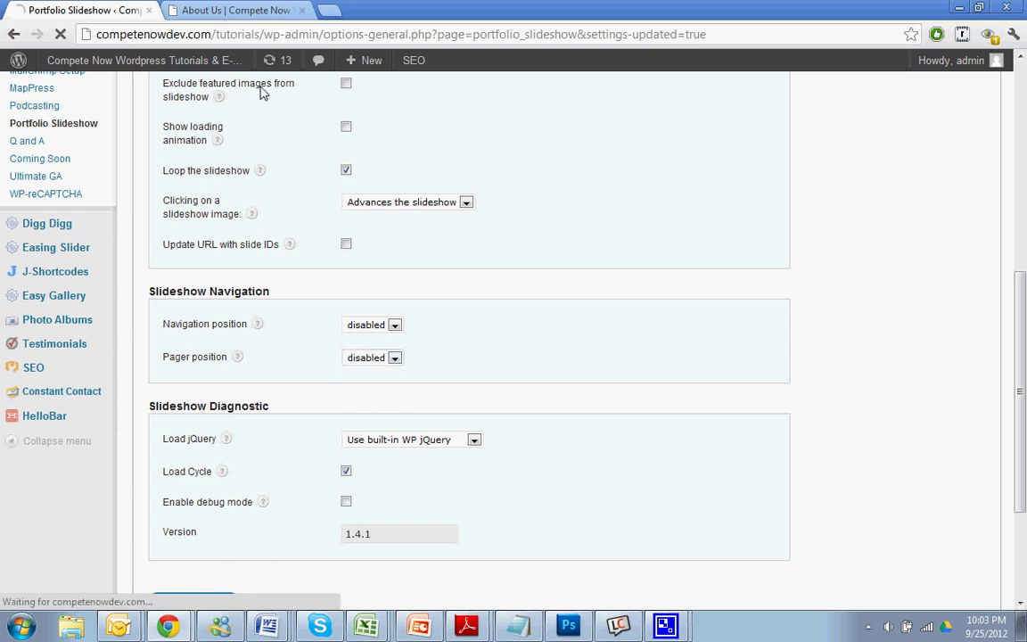
{"action": "left_click", "coordinate": [233, 10]}
- Reload About Us and scroll to the large slideshow, now without thumbnails or navigation links
{"action": "left_click", "coordinate": [62, 35]}
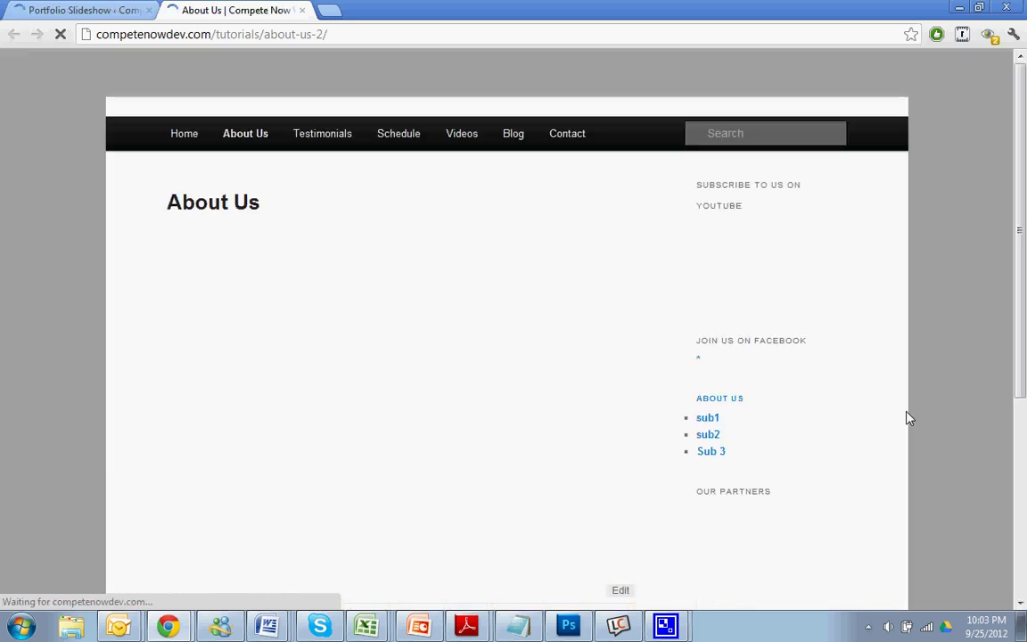
{"action": "scroll", "coordinate": [910, 418], "scroll_direction": "down", "scroll_amount": 4}
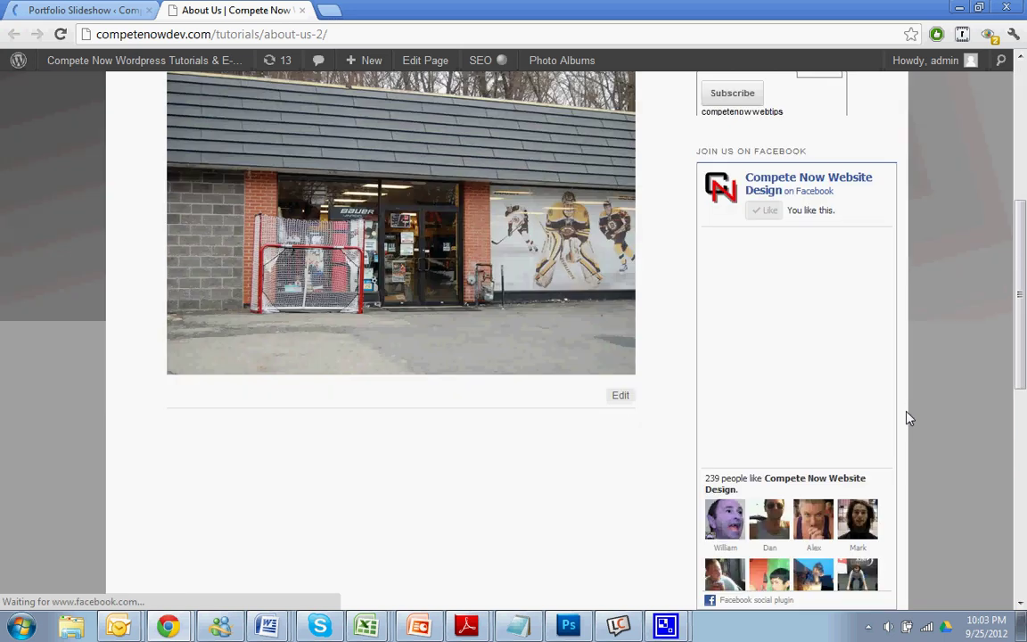
{"action": "scroll", "coordinate": [909, 418], "scroll_direction": "up", "scroll_amount": 3}
{"action": "scroll", "coordinate": [909, 418], "scroll_direction": "down", "scroll_amount": 1}
{"action": "scroll", "coordinate": [909, 418], "scroll_direction": "down", "scroll_amount": 1}
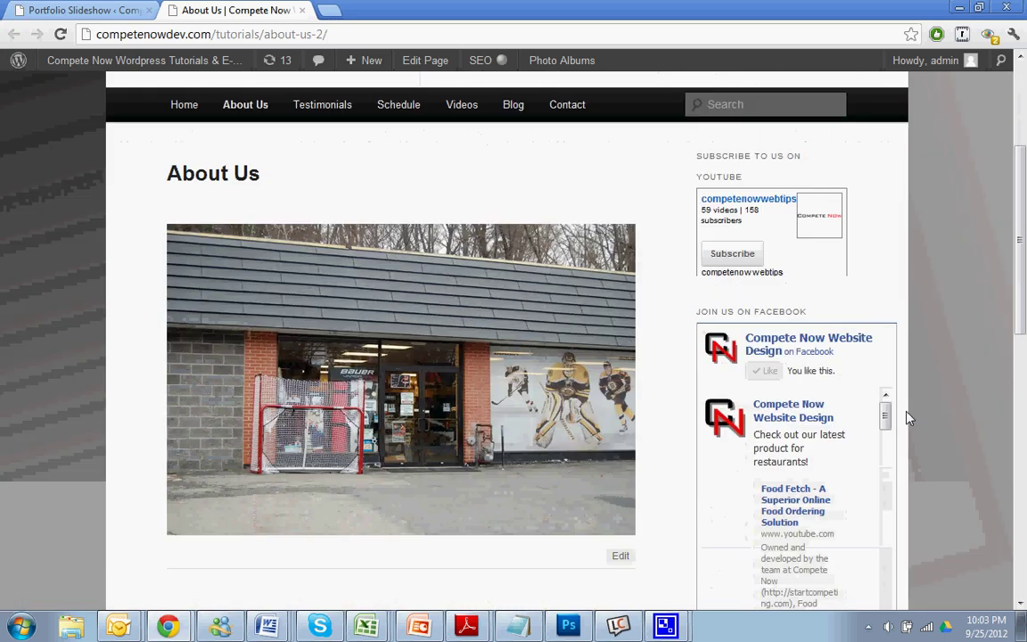